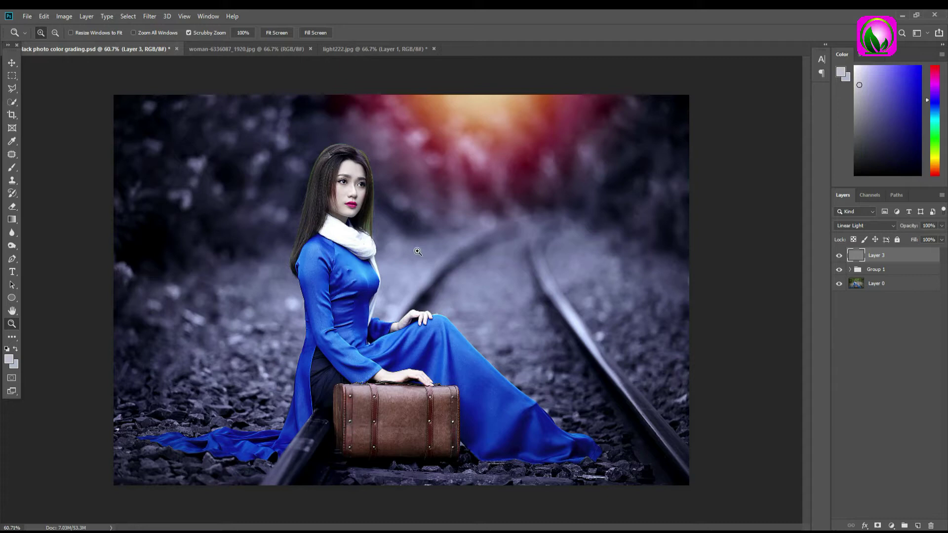
Zoom in and out across the graded photo to inspect the result, including the woman close up
{"action": "left_click_drag", "start_coordinate": [411, 257], "coordinate": [444, 257]}
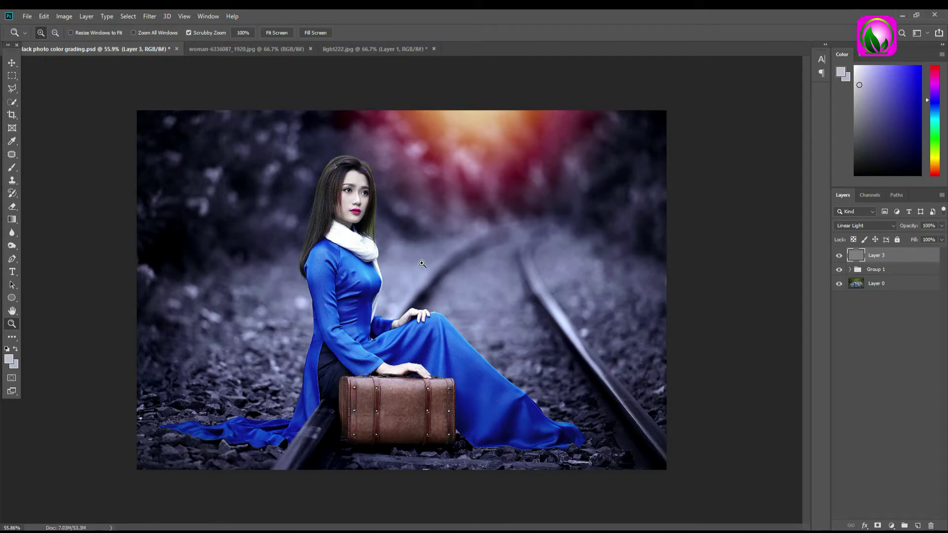
{"action": "scroll", "coordinate": [405, 225], "scroll_direction": "down", "scroll_amount": 3}
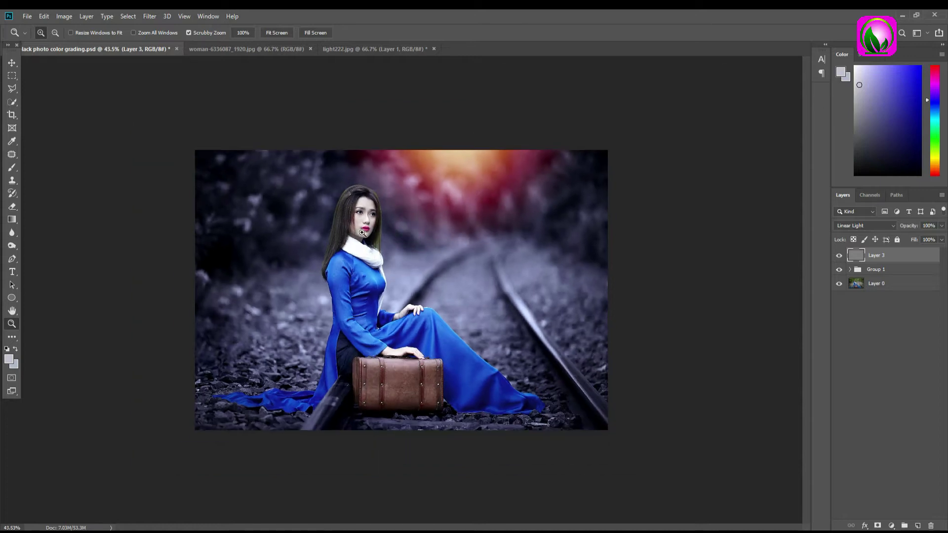
{"action": "scroll", "coordinate": [362, 232], "scroll_direction": "up", "scroll_amount": 3}
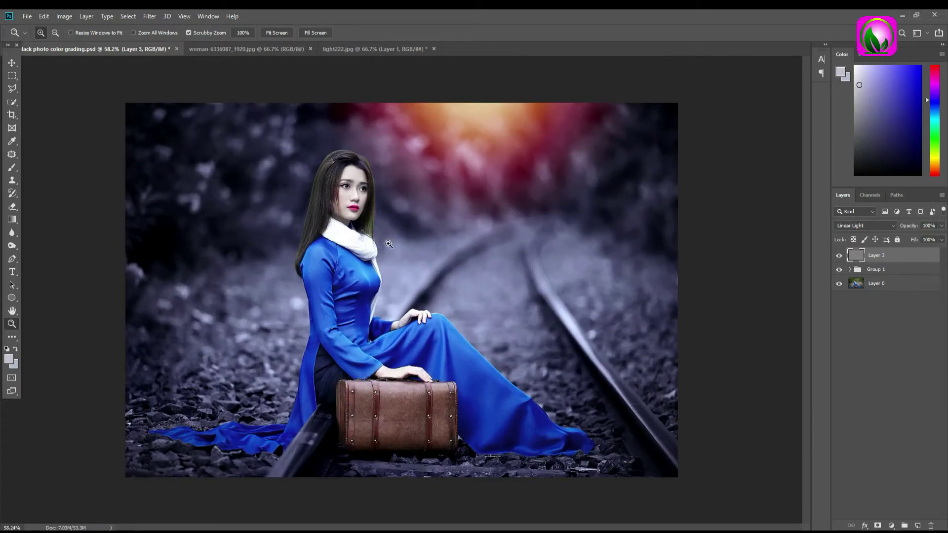
{"action": "scroll", "coordinate": [386, 237], "scroll_direction": "down", "scroll_amount": 1}
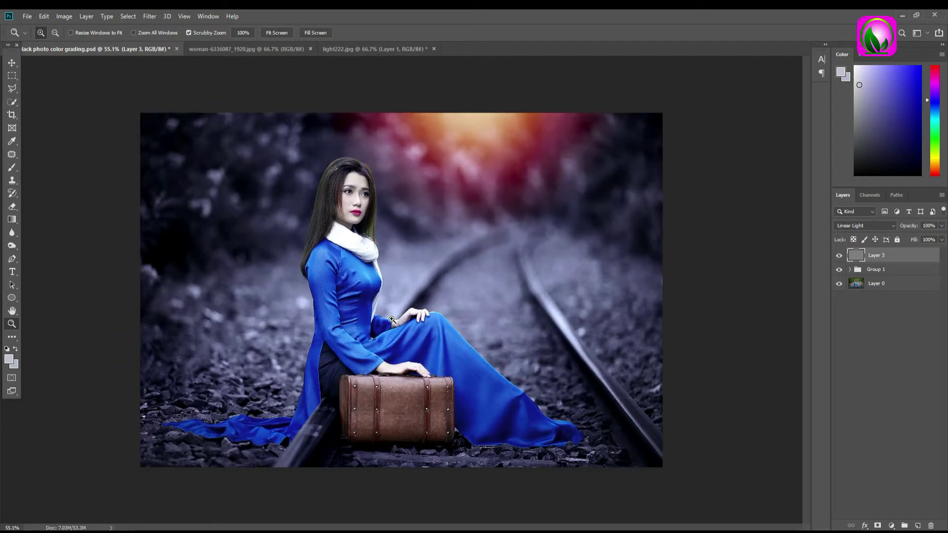
{"action": "left_click", "coordinate": [386, 247]}
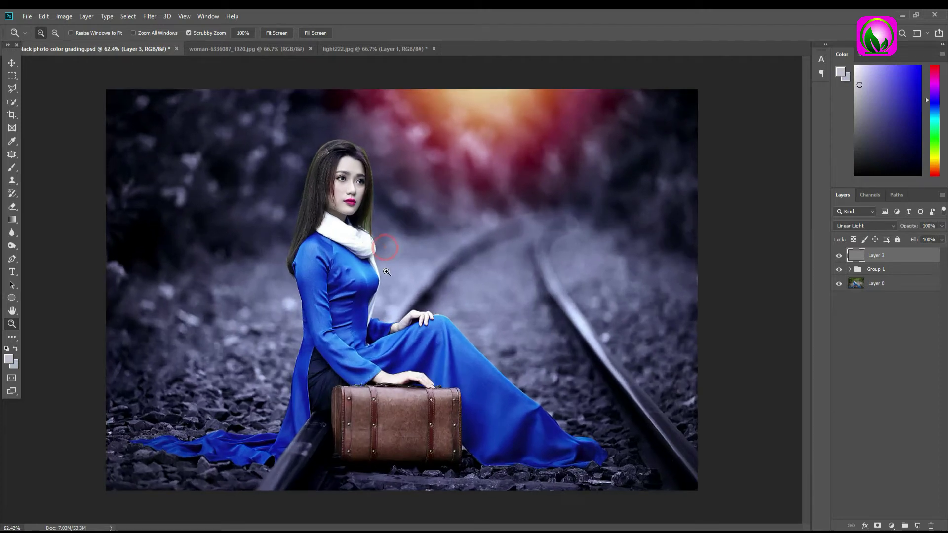
{"action": "scroll", "coordinate": [395, 274], "scroll_direction": "down", "scroll_amount": 1}
{"action": "scroll", "coordinate": [405, 275], "scroll_direction": "down", "scroll_amount": 1}
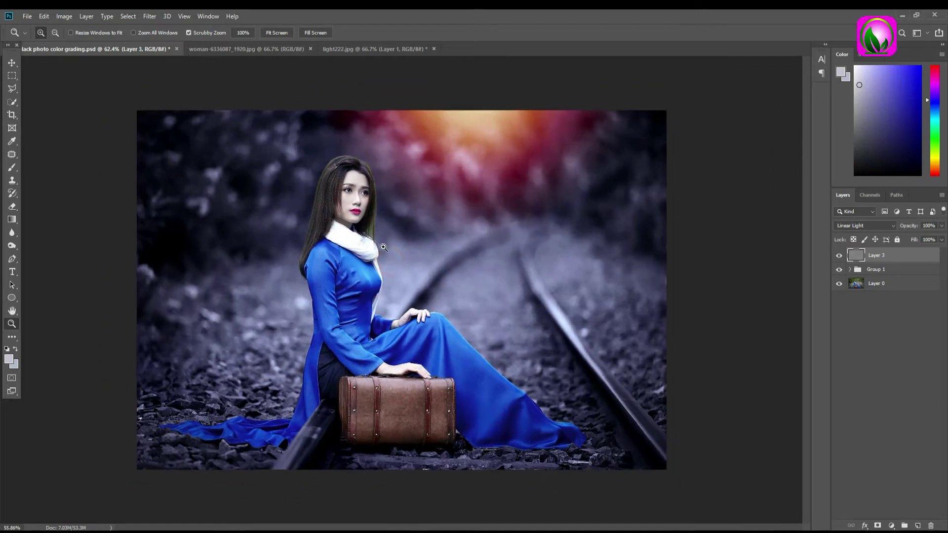
{"action": "scroll", "coordinate": [417, 277], "scroll_direction": "up", "scroll_amount": 1}
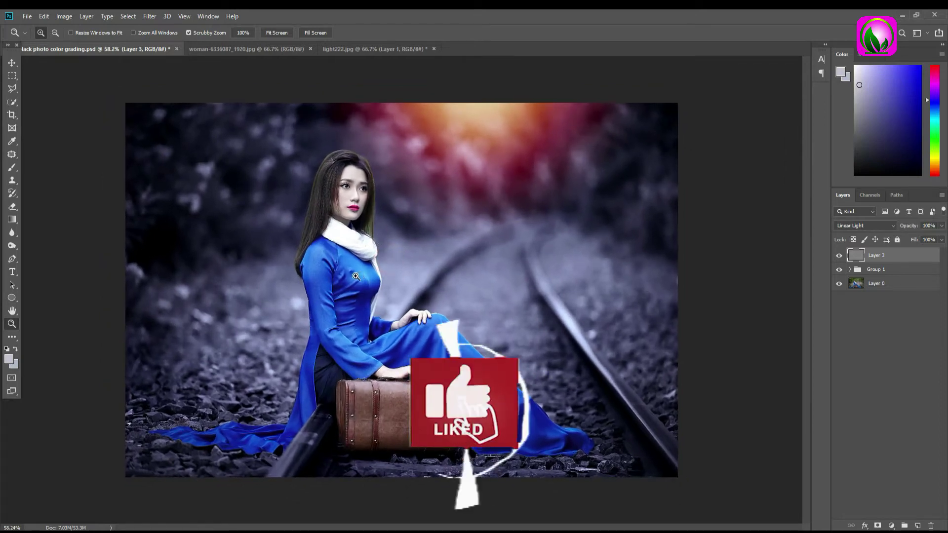
{"action": "left_click_drag", "start_coordinate": [409, 257], "coordinate": [400, 243]}
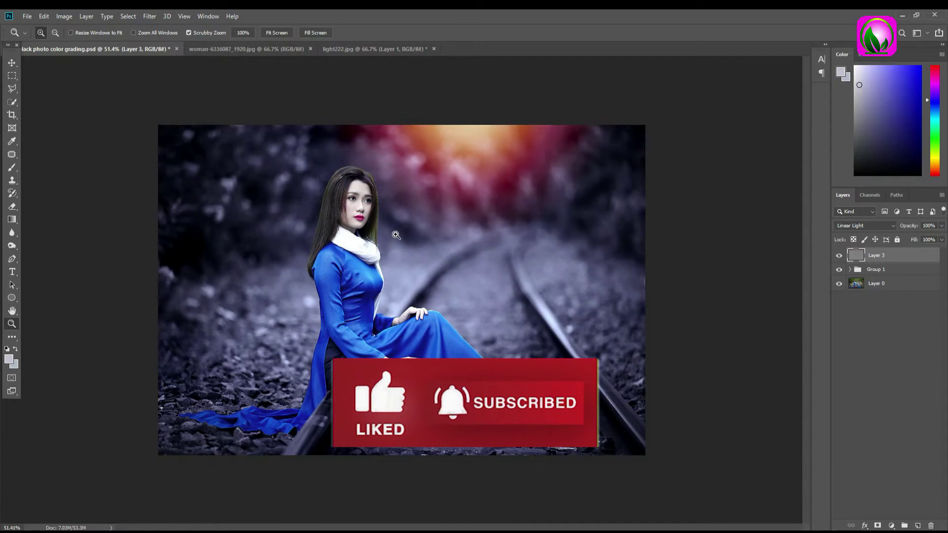
{"action": "left_click_drag", "start_coordinate": [357, 223], "coordinate": [417, 259]}
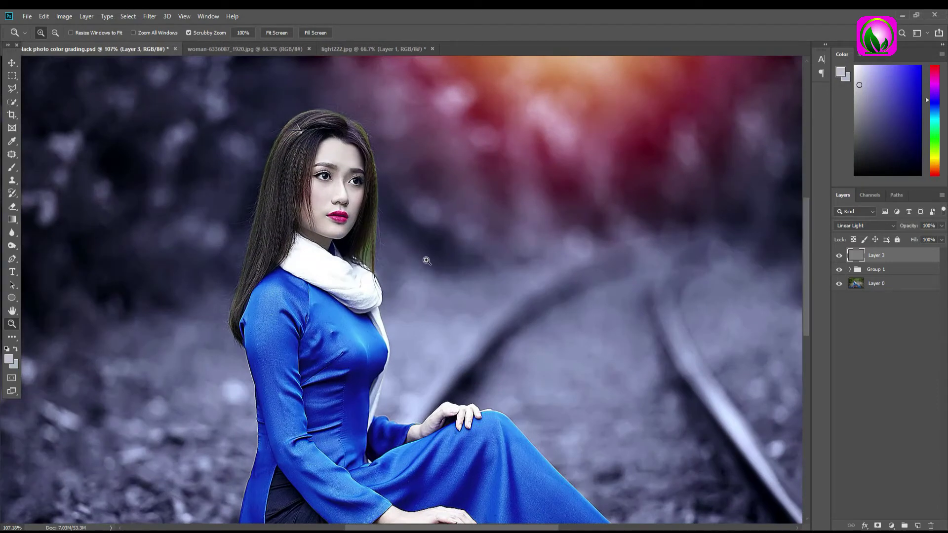
{"action": "left_click_drag", "start_coordinate": [427, 259], "coordinate": [424, 258]}
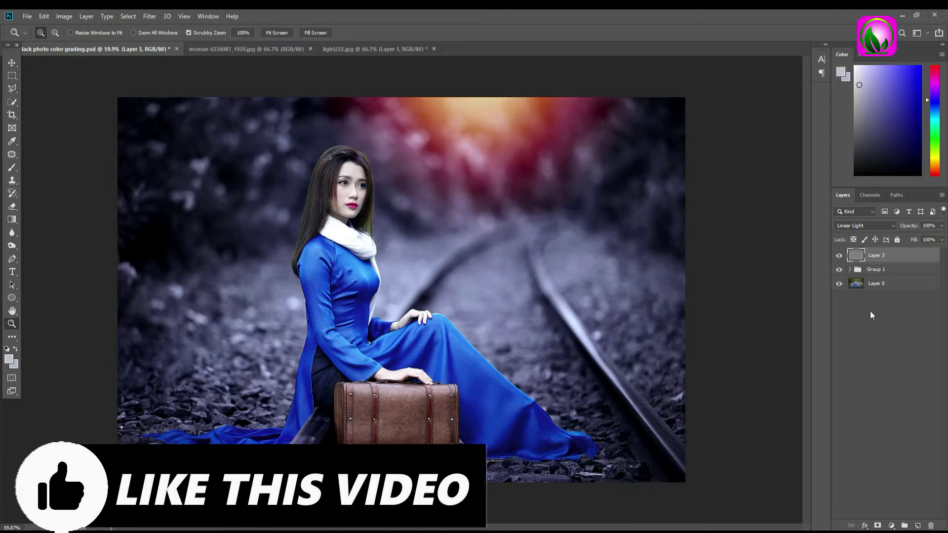
Toggle the grading off and on to compare, then switch to the woman-6336087_1920.jpg document
{"action": "left_click", "coordinate": [838, 285], "text": "alt"}
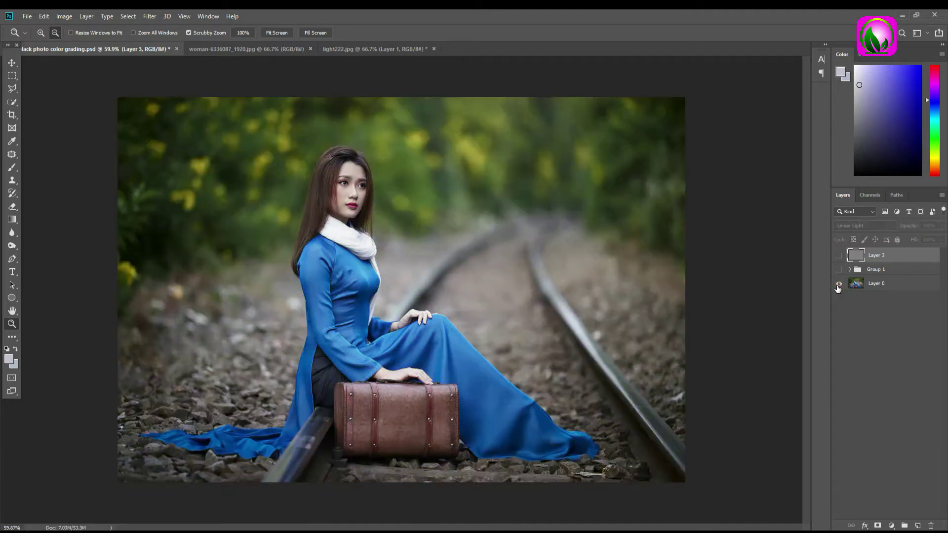
{"action": "left_click", "coordinate": [837, 286], "text": "alt"}
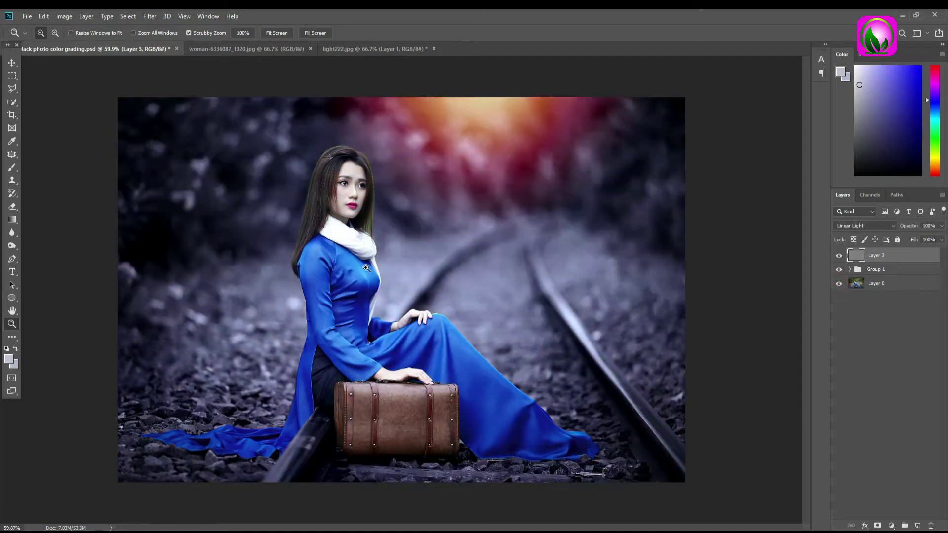
{"action": "mouse_move", "coordinate": [374, 266]}
{"action": "left_mouse_down"}
{"action": "mouse_move", "coordinate": [353, 223]}
{"action": "mouse_move", "coordinate": [403, 157]}
{"action": "left_mouse_up"}
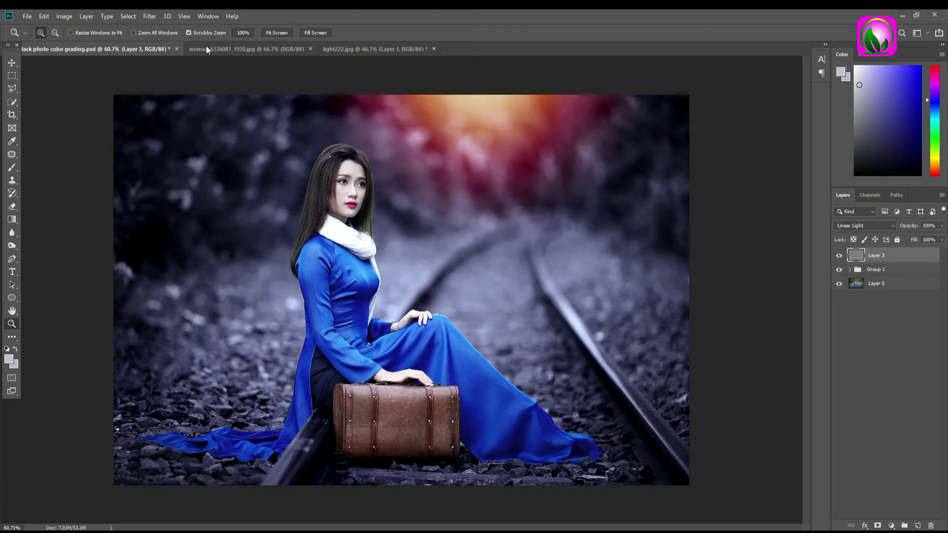
{"action": "left_click", "coordinate": [247, 49]}
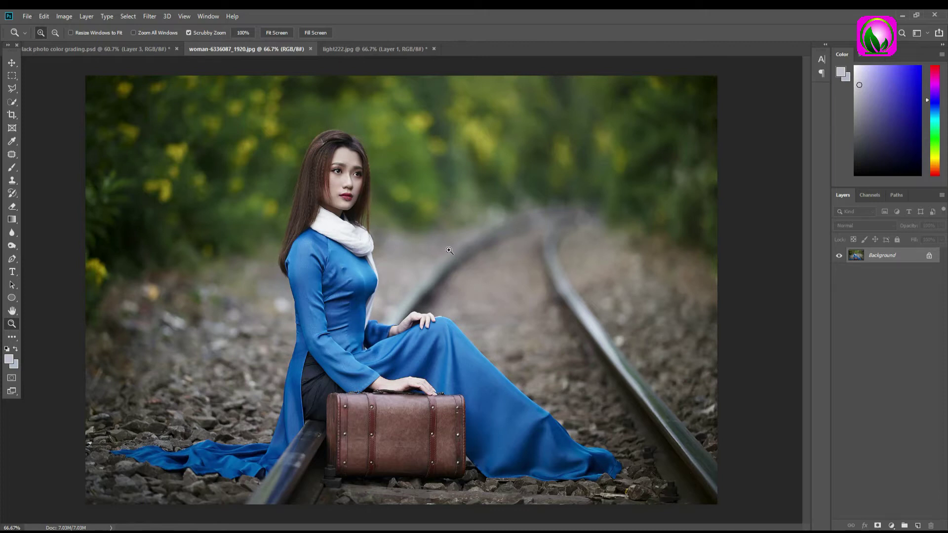
Unlock the Background layer as Layer 0 and duplicate it as Layer 0 copy
{"action": "left_click", "coordinate": [12, 62]}
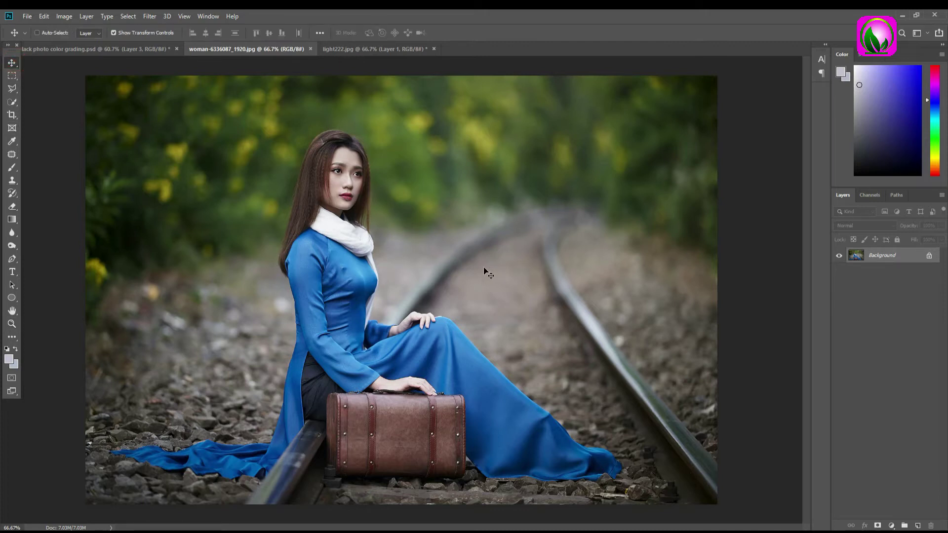
{"action": "left_click", "coordinate": [929, 256]}
{"action": "key", "text": "ctrl+j"}
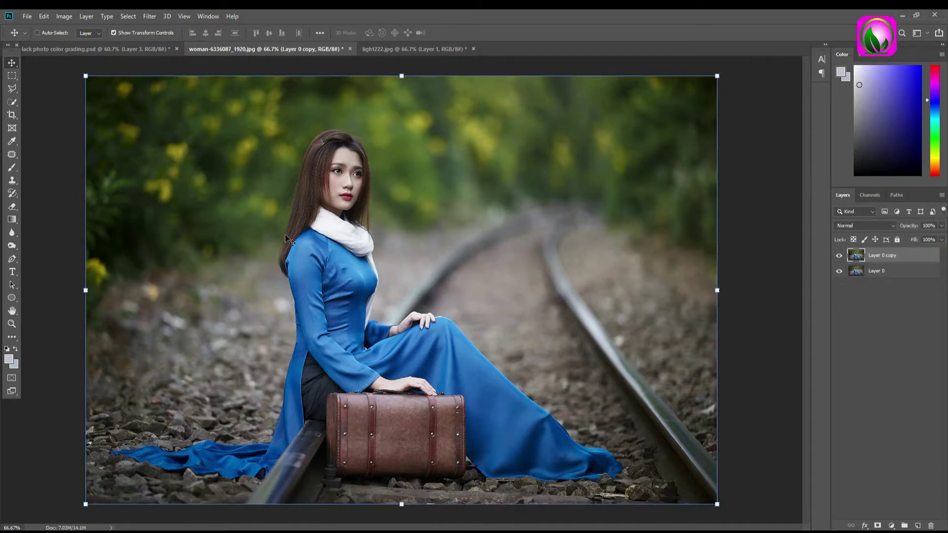
Check in Image Size that the photo is 1920×1280 pixels, then zoom in
{"action": "left_click", "coordinate": [12, 323]}
{"action": "mouse_move", "coordinate": [406, 121]}
{"action": "left_mouse_down"}
{"action": "mouse_move", "coordinate": [367, 191]}
{"action": "mouse_move", "coordinate": [345, 182]}
{"action": "left_mouse_up"}
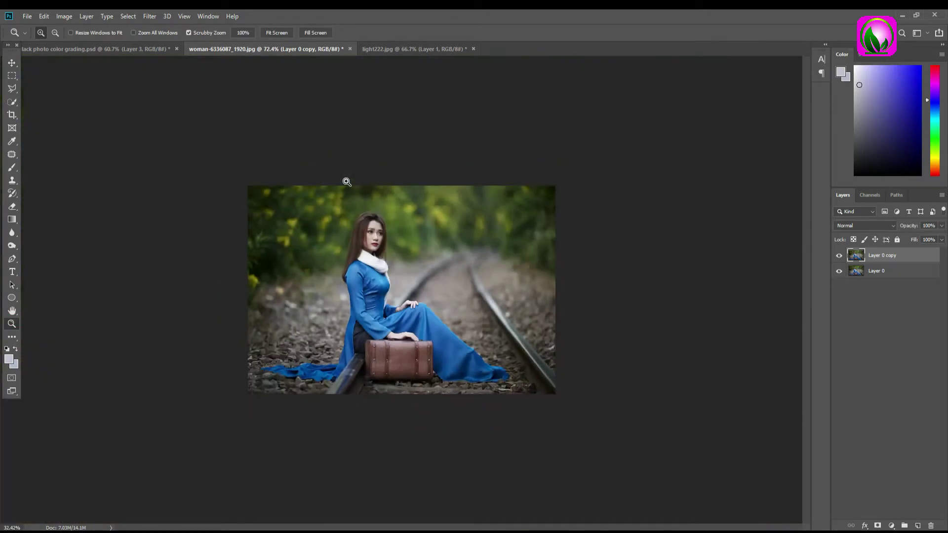
{"action": "left_click", "coordinate": [65, 18]}
{"action": "left_click", "coordinate": [79, 91]}
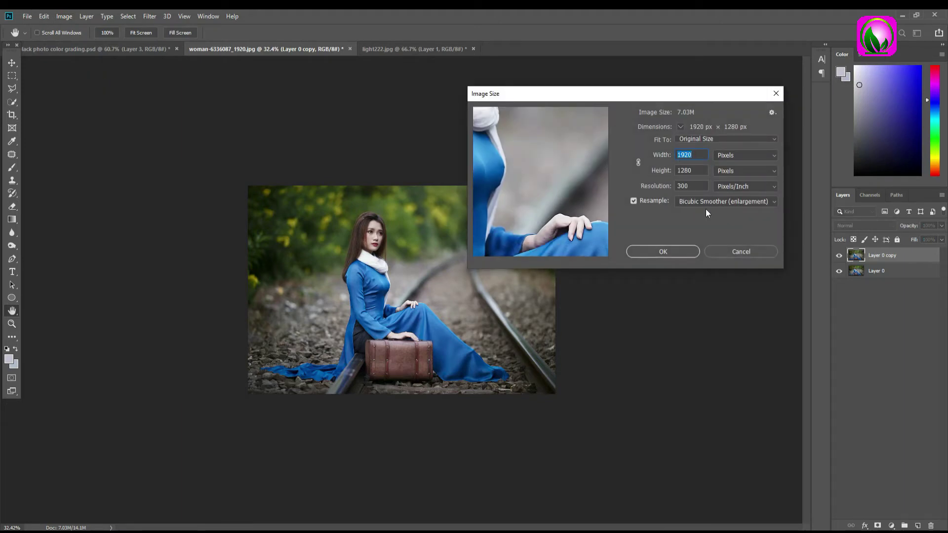
{"action": "left_click", "coordinate": [656, 251]}
{"action": "key", "text": "z"}
{"action": "mouse_move", "coordinate": [375, 256]}
{"action": "left_mouse_down"}
{"action": "mouse_move", "coordinate": [427, 255]}
{"action": "mouse_move", "coordinate": [402, 254]}
{"action": "left_mouse_up"}
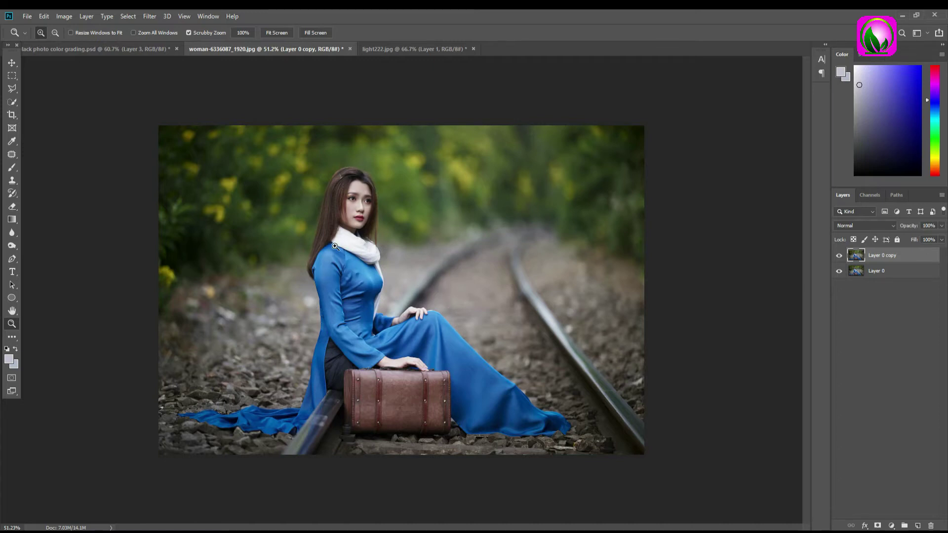
Select the Pen tool and zoom in on the dress hem and suitcase
{"action": "left_click_drag", "start_coordinate": [352, 263], "coordinate": [356, 263]}
{"action": "left_click", "coordinate": [13, 258]}
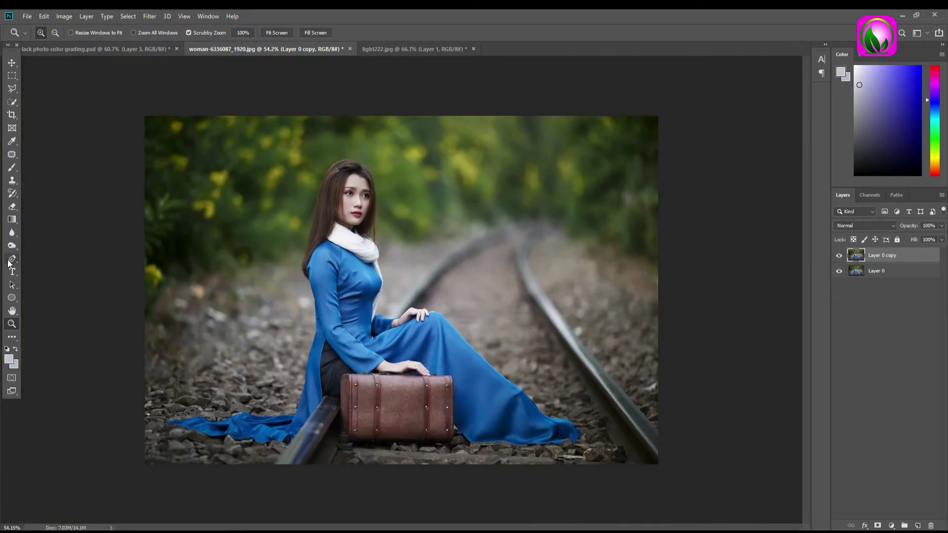
{"action": "key", "text": "z"}
{"action": "left_click_drag", "start_coordinate": [272, 414], "coordinate": [324, 411]}
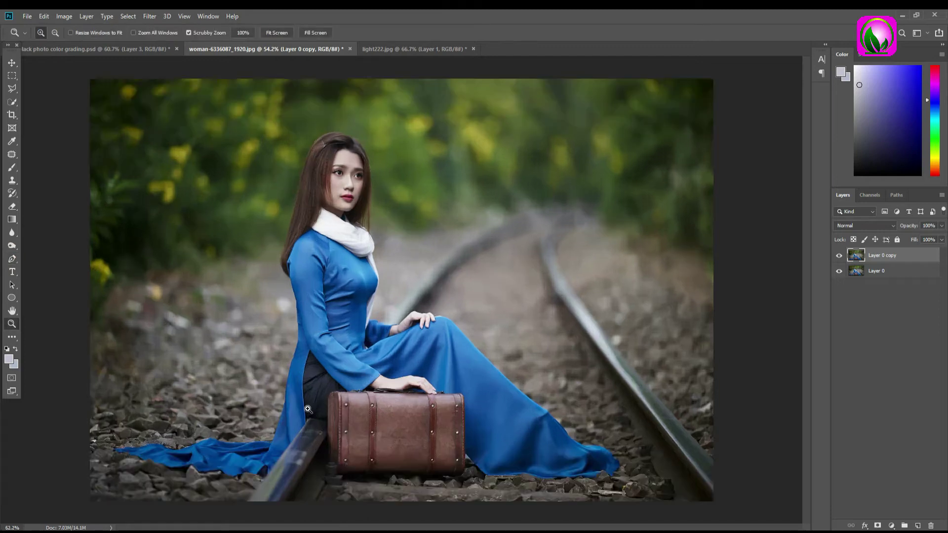
{"action": "scroll", "coordinate": [324, 410], "scroll_direction": "down", "scroll_amount": 5}
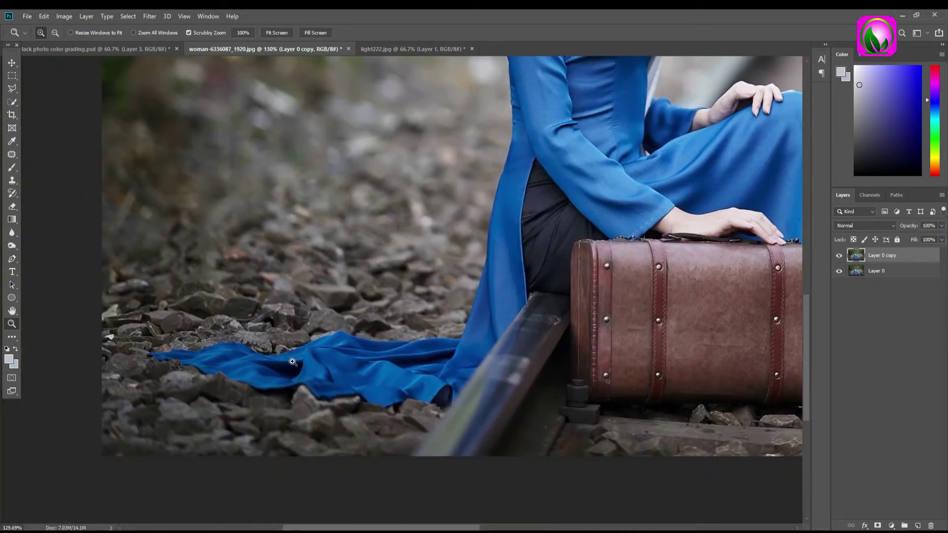
{"action": "scroll", "coordinate": [296, 358], "scroll_direction": "up", "scroll_amount": 3}
{"action": "left_click", "coordinate": [13, 258]}
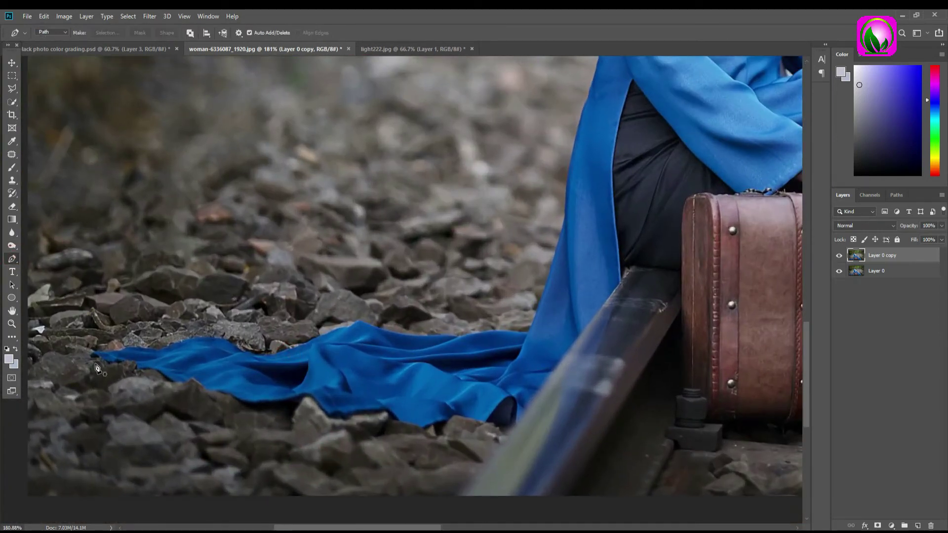
Start the pen path at the dress hem and trace the dress, suitcase and hair edge
{"action": "left_click", "coordinate": [92, 356]}
{"action": "left_click", "coordinate": [121, 350]}
{"action": "left_click", "coordinate": [153, 351]}
{"action": "left_click", "coordinate": [220, 338]}
{"action": "left_click_drag", "start_coordinate": [249, 351], "coordinate": [266, 356]}
{"action": "left_click", "coordinate": [318, 336]}
{"action": "left_click", "coordinate": [377, 327]}
{"action": "left_click", "coordinate": [453, 336]}
{"action": "left_click", "coordinate": [527, 331]}
{"action": "left_click", "coordinate": [564, 207]}
{"action": "mouse_move", "coordinate": [591, 85]}
{"action": "left_mouse_down"}
{"action": "mouse_move", "coordinate": [342, 226]}
{"action": "mouse_move", "coordinate": [319, 367]}
{"action": "left_mouse_up"}
{"action": "left_click", "coordinate": [302, 143]}
{"action": "left_click_drag", "start_coordinate": [302, 143], "coordinate": [287, 365]}
{"action": "left_click", "coordinate": [280, 337]}
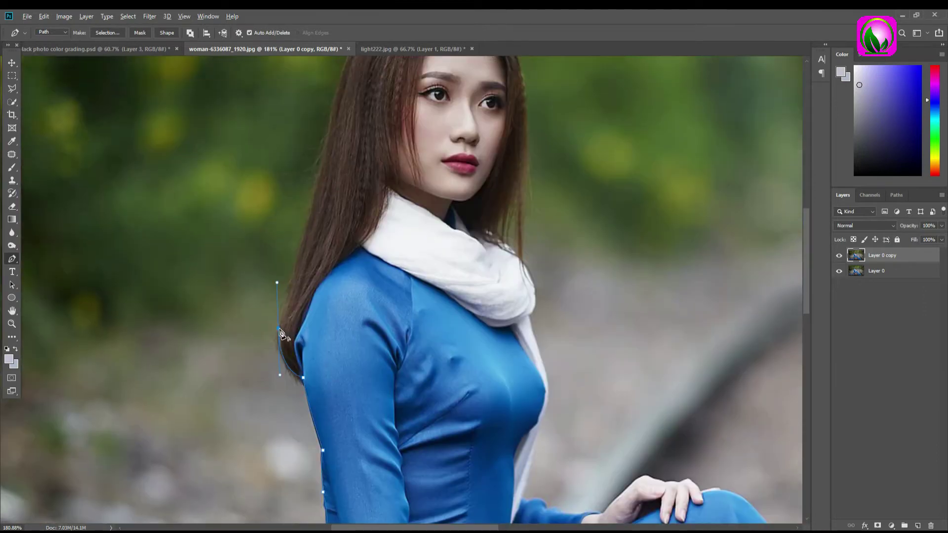
{"action": "left_click_drag", "start_coordinate": [306, 214], "coordinate": [315, 158]}
{"action": "left_click_drag", "start_coordinate": [313, 206], "coordinate": [284, 312]}
Continue the path over the top of the head, down the chest, sleeve, hand and knee
{"action": "left_click", "coordinate": [316, 226]}
{"action": "left_click", "coordinate": [409, 237]}
{"action": "left_click_drag", "start_coordinate": [447, 277], "coordinate": [403, 108]}
{"action": "left_click", "coordinate": [430, 209]}
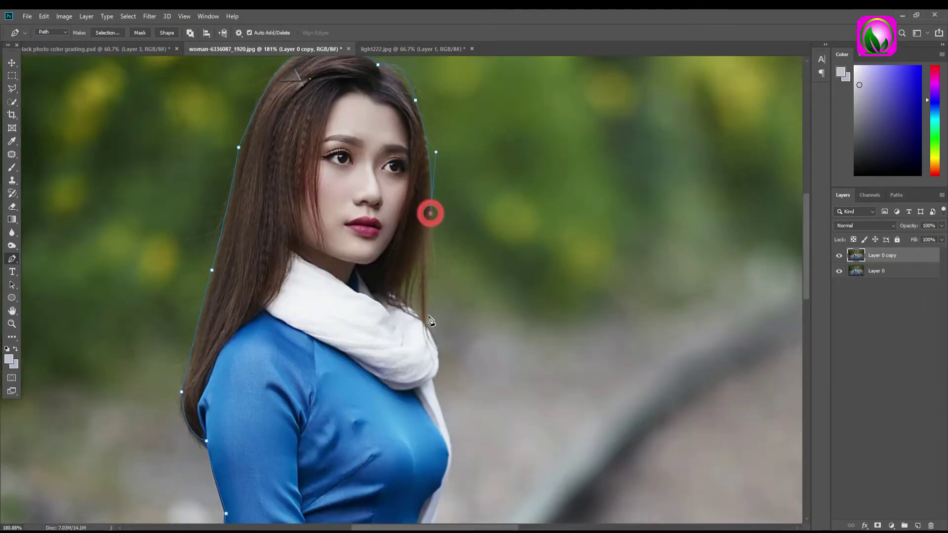
{"action": "left_click_drag", "start_coordinate": [430, 209], "coordinate": [413, 45]}
{"action": "left_click_drag", "start_coordinate": [408, 222], "coordinate": [391, 253]}
{"action": "left_click", "coordinate": [428, 295]}
{"action": "left_click_drag", "start_coordinate": [427, 295], "coordinate": [455, 152]}
{"action": "left_click", "coordinate": [428, 258]}
{"action": "left_click", "coordinate": [467, 275]}
{"action": "left_click", "coordinate": [509, 272]}
{"action": "left_click_drag", "start_coordinate": [545, 238], "coordinate": [557, 228]}
{"action": "left_click", "coordinate": [564, 239]}
{"action": "left_click", "coordinate": [603, 239]}
{"action": "mouse_move", "coordinate": [612, 252]}
{"action": "left_mouse_down"}
{"action": "mouse_move", "coordinate": [336, 174]}
{"action": "mouse_move", "coordinate": [373, 169]}
{"action": "left_mouse_up"}
Trace the skirt, dress hem and suitcase bottom, closing the path at the hem
{"action": "left_click", "coordinate": [511, 324]}
{"action": "left_click_drag", "start_coordinate": [511, 323], "coordinate": [447, 144]}
{"action": "left_click", "coordinate": [598, 275]}
{"action": "left_click_drag", "start_coordinate": [599, 274], "coordinate": [488, 155]}
{"action": "left_click", "coordinate": [571, 220]}
{"action": "left_click_drag", "start_coordinate": [644, 255], "coordinate": [663, 289]}
{"action": "left_click", "coordinate": [616, 298]}
{"action": "left_click", "coordinate": [413, 303]}
{"action": "left_click_drag", "start_coordinate": [413, 303], "coordinate": [646, 311]}
{"action": "left_click", "coordinate": [466, 251]}
{"action": "left_click", "coordinate": [461, 300]}
{"action": "mouse_move", "coordinate": [89, 302]}
{"action": "left_mouse_down"}
{"action": "mouse_move", "coordinate": [304, 309]}
{"action": "mouse_move", "coordinate": [114, 445]}
{"action": "left_mouse_up"}
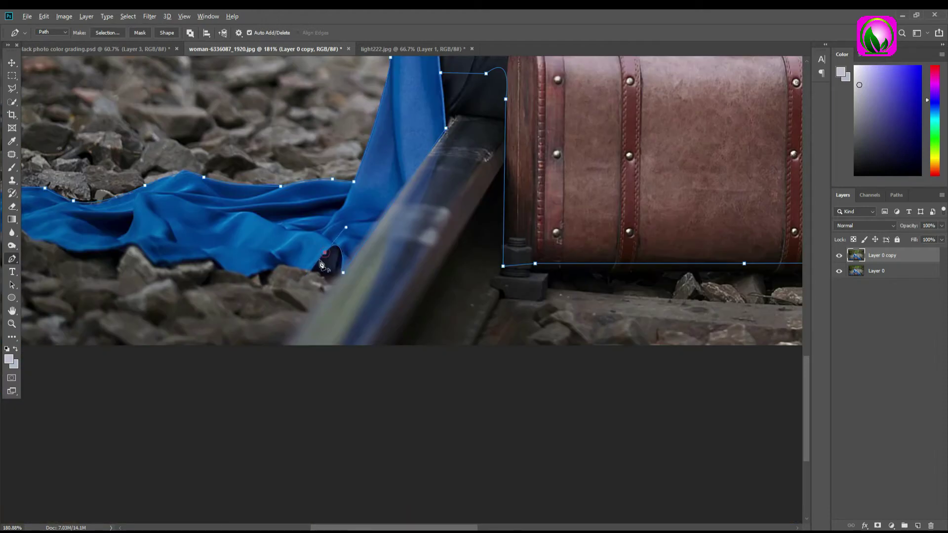
{"action": "left_click", "coordinate": [482, 280]}
Turn the traced path into a selection and toggle the background photo to check the cut-out
{"action": "right_click", "coordinate": [584, 245]}
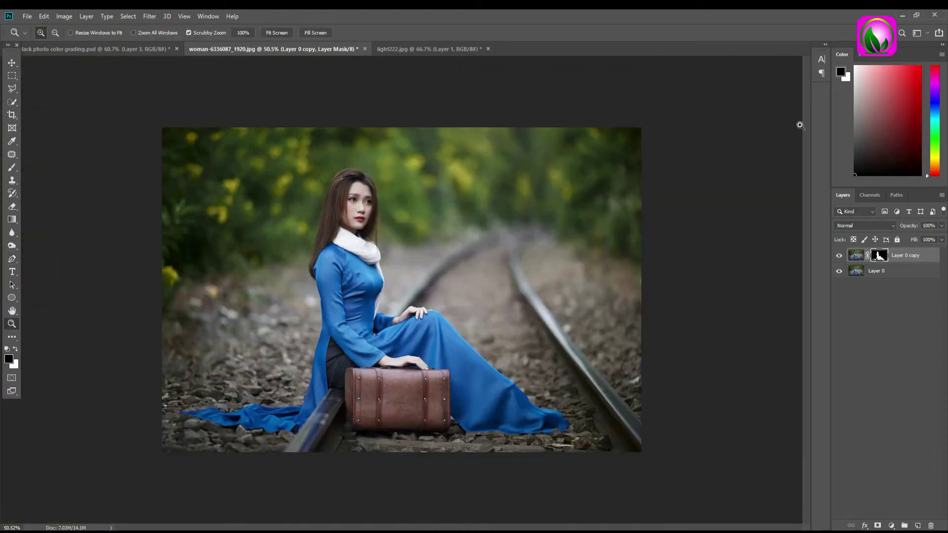
{"action": "left_click", "coordinate": [838, 271]}
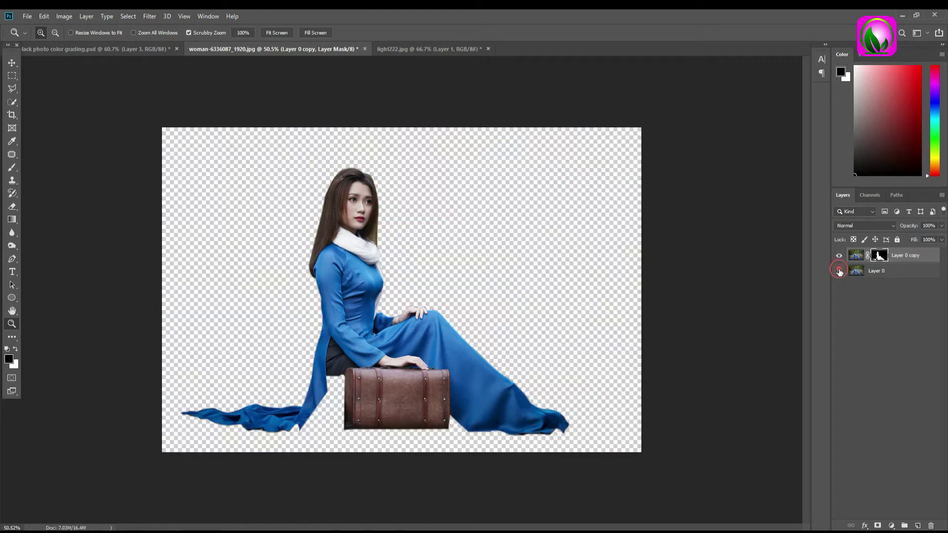
{"action": "left_click", "coordinate": [839, 271]}
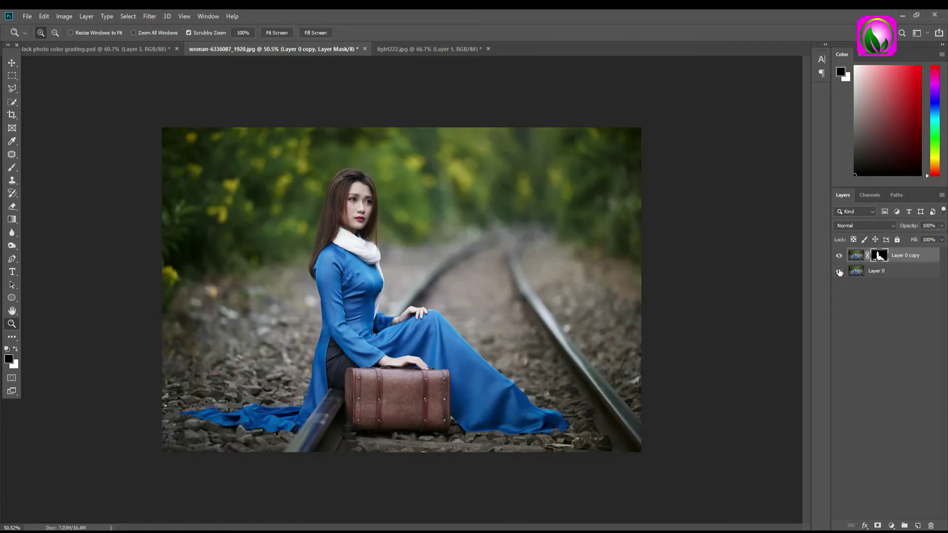
{"action": "left_click", "coordinate": [839, 271]}
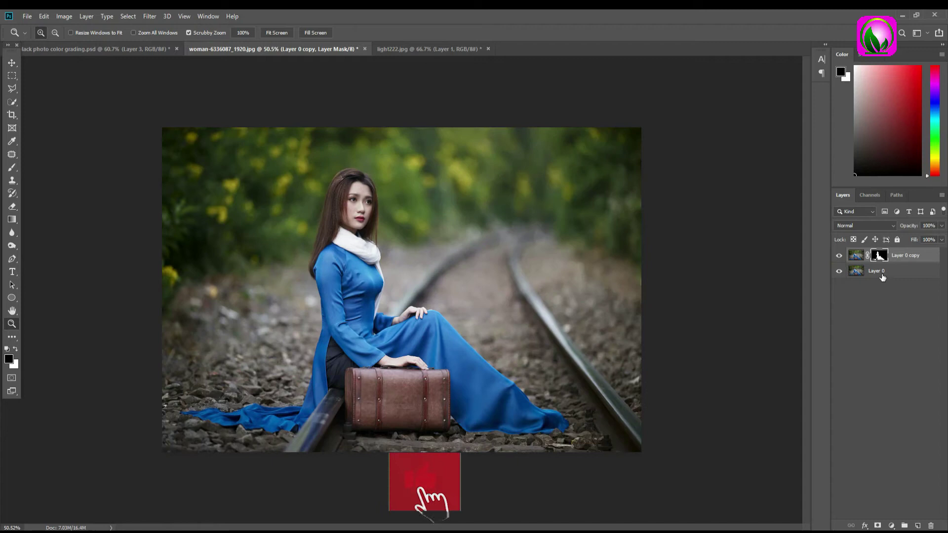
Apply the Layer 0 copy mask permanently, then select Layer 0
{"action": "left_click", "coordinate": [880, 270]}
{"action": "left_click", "coordinate": [879, 256]}
{"action": "right_click", "coordinate": [880, 255]}
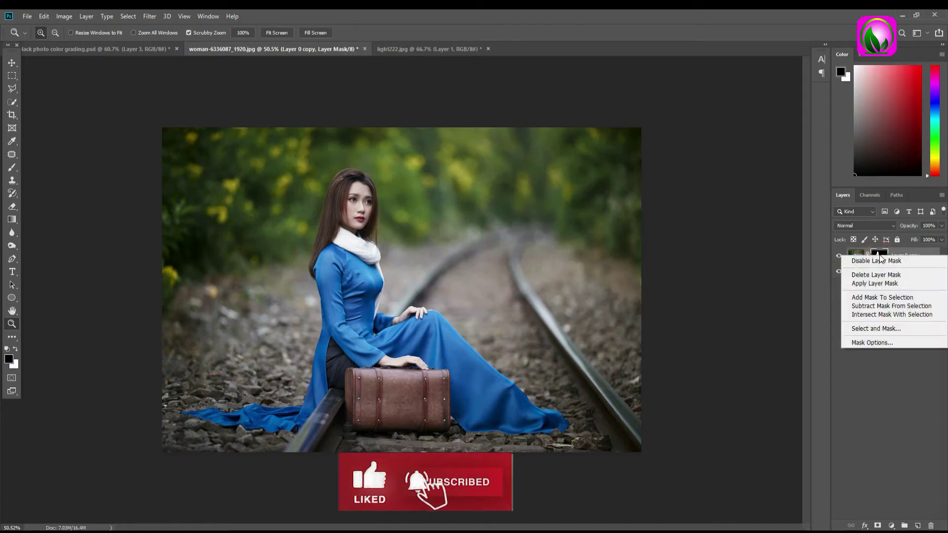
{"action": "left_click", "coordinate": [868, 282]}
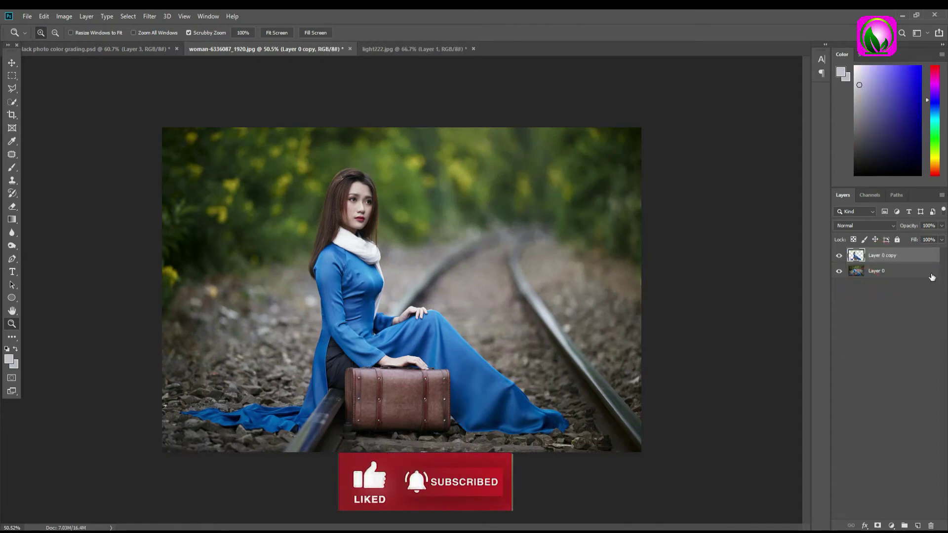
{"action": "left_click", "coordinate": [914, 276]}
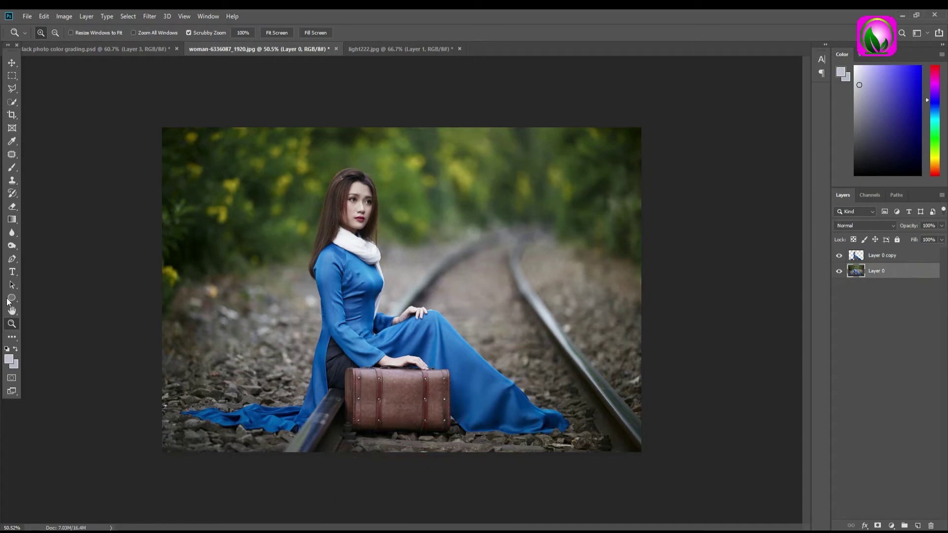
Add a new layer above Layer 0 and fill it with black
{"action": "left_click", "coordinate": [433, 230]}
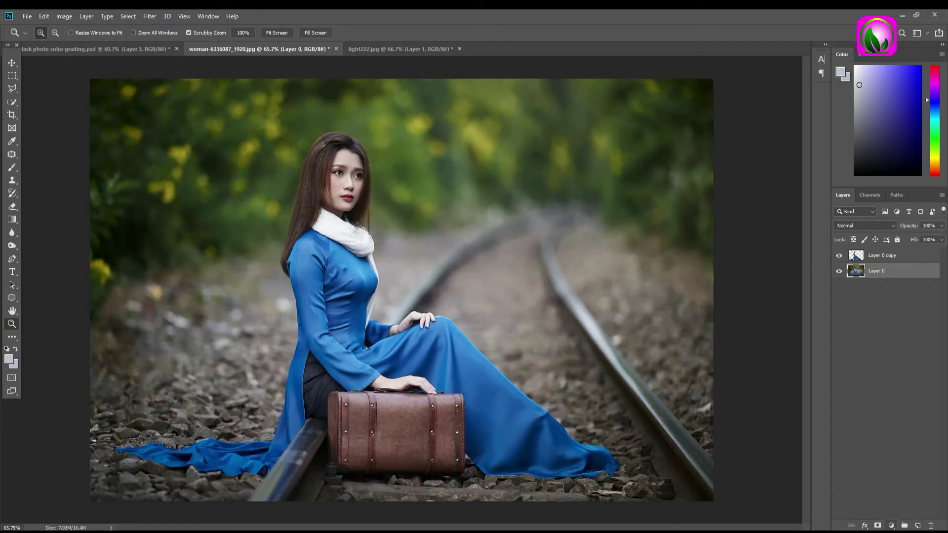
{"action": "left_click", "coordinate": [920, 525]}
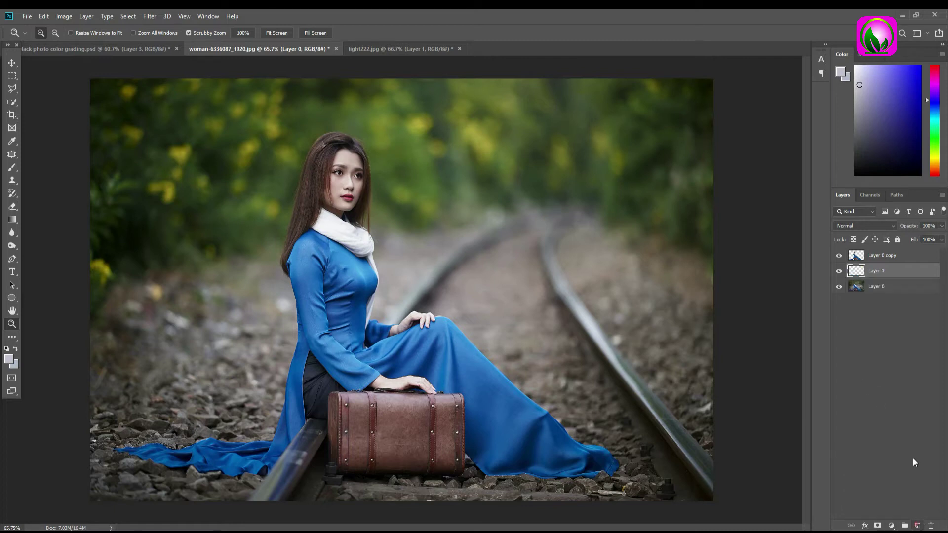
{"action": "left_click", "coordinate": [7, 350]}
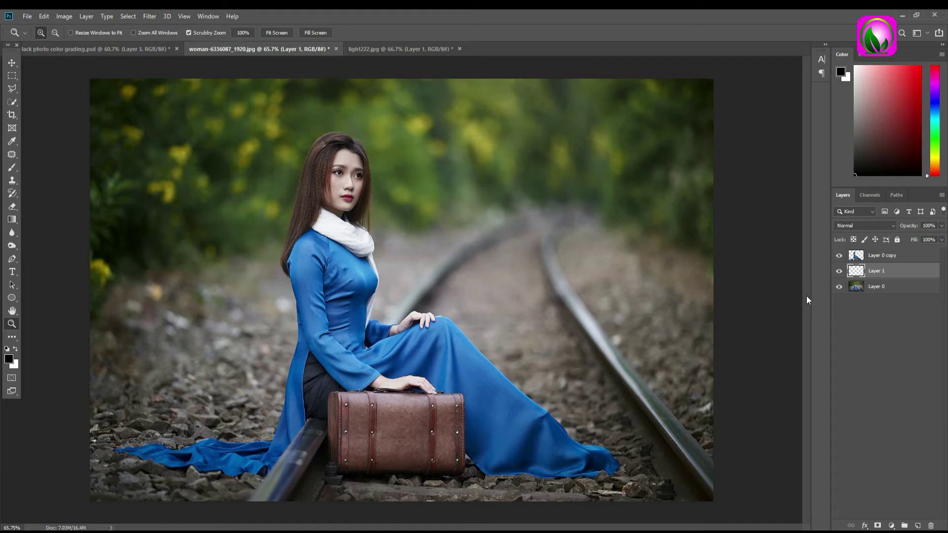
{"action": "key", "text": "alt+BackSpace"}
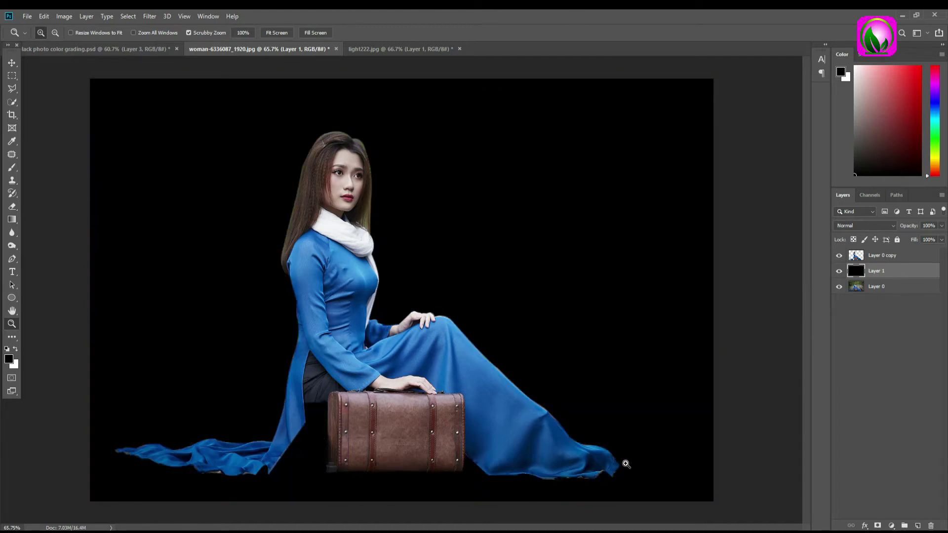
Set Layer 1's blend mode to Color and compare against the finished grading document
{"action": "left_click", "coordinate": [855, 229]}
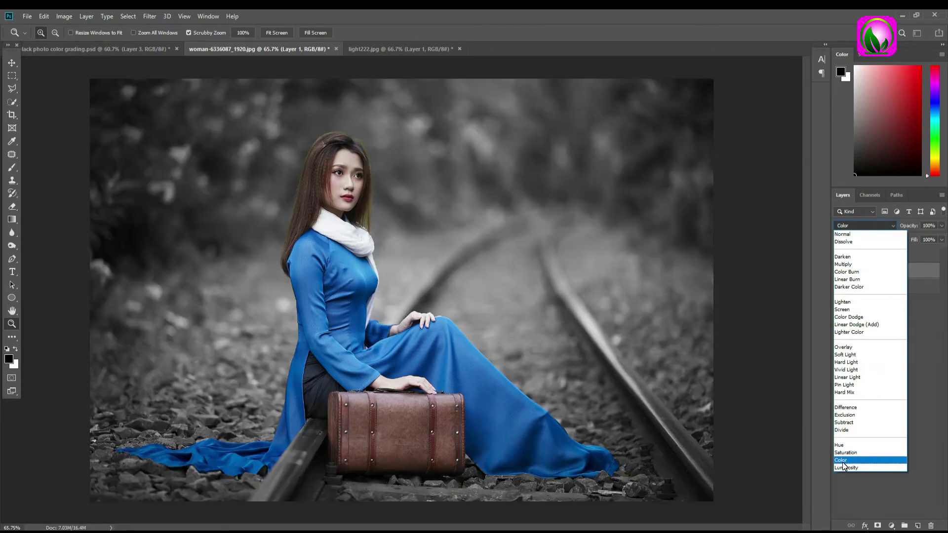
{"action": "left_click", "coordinate": [842, 461]}
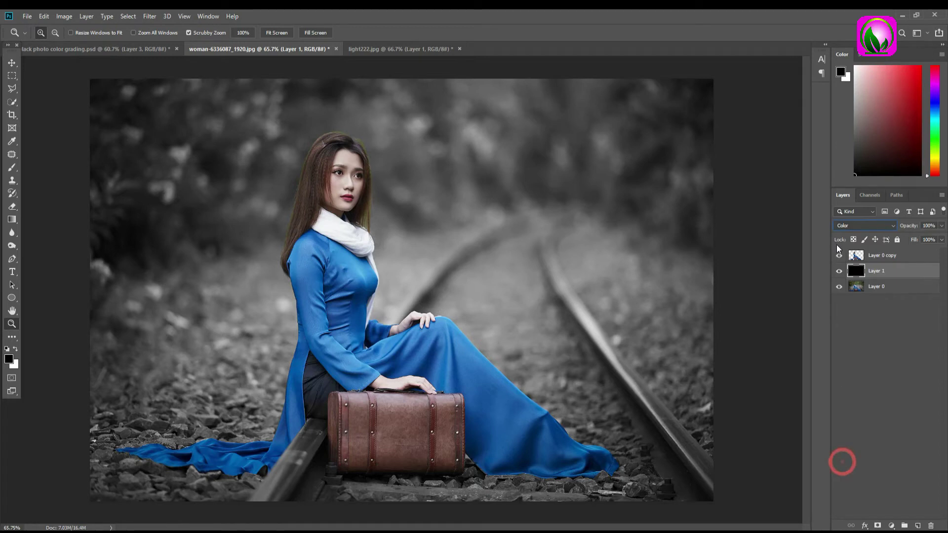
{"action": "left_click", "coordinate": [855, 226]}
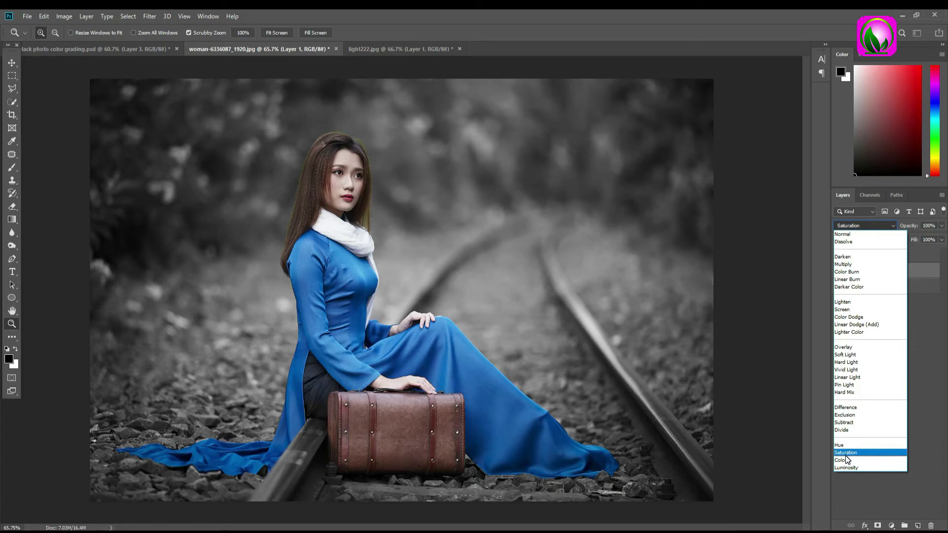
{"action": "left_click", "coordinate": [846, 460]}
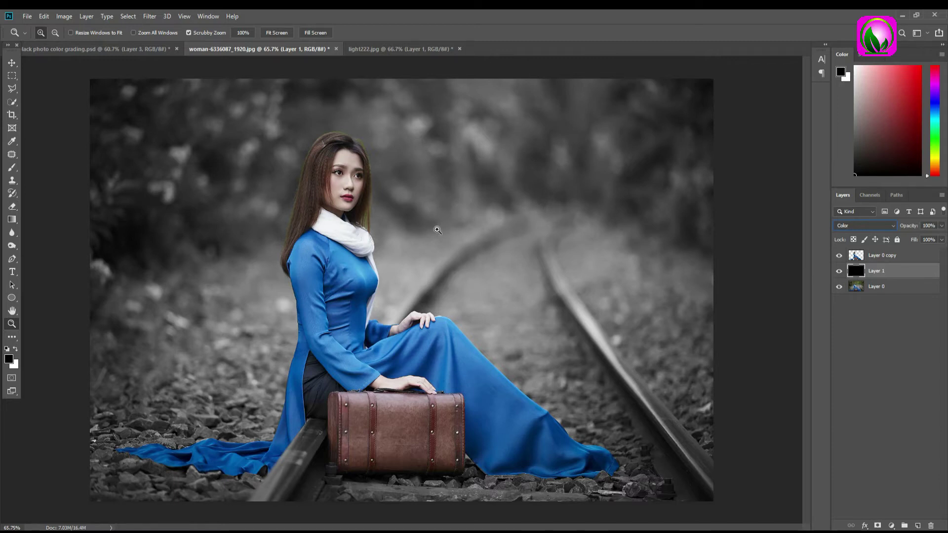
{"action": "left_click", "coordinate": [148, 52]}
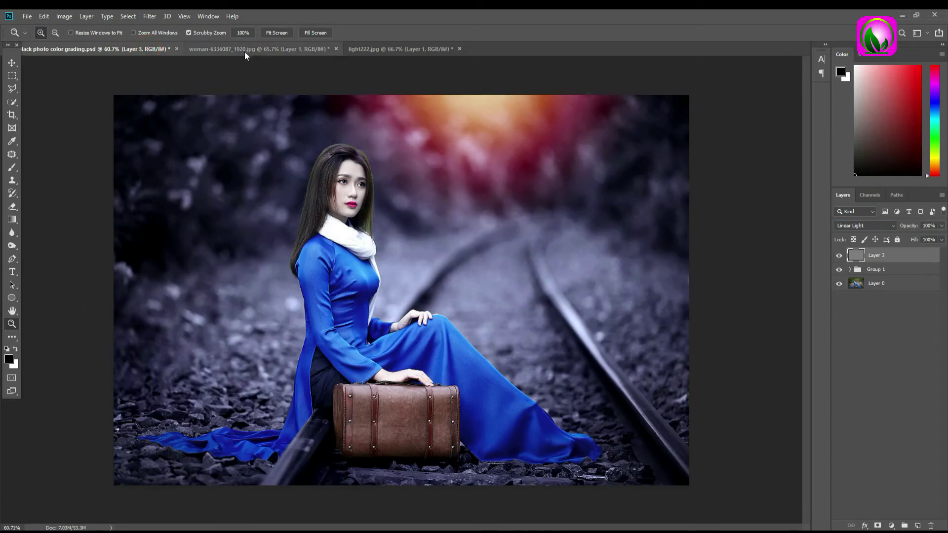
{"action": "left_click", "coordinate": [251, 52]}
{"action": "left_click", "coordinate": [896, 525]}
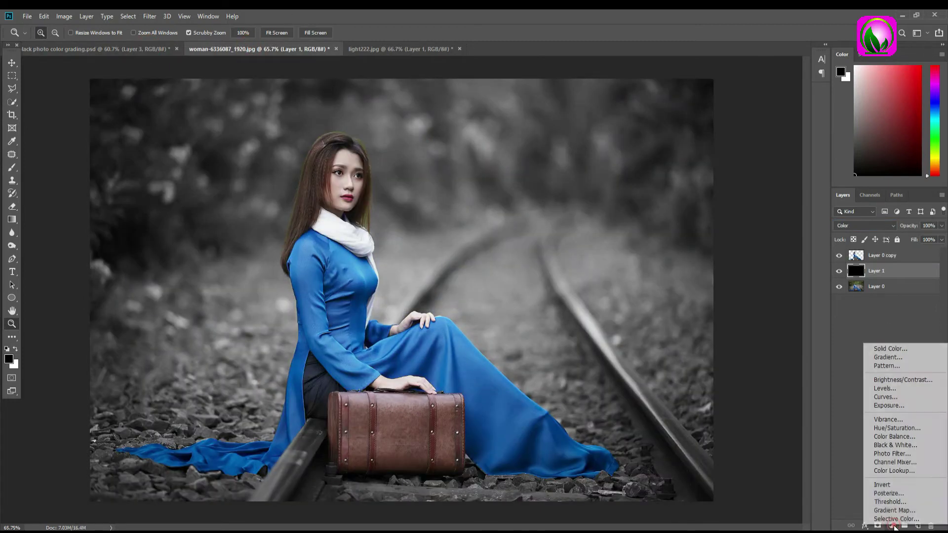
Add a Color Balance adjustment and shift the midtones toward blue and cyan
{"action": "left_click", "coordinate": [894, 437]}
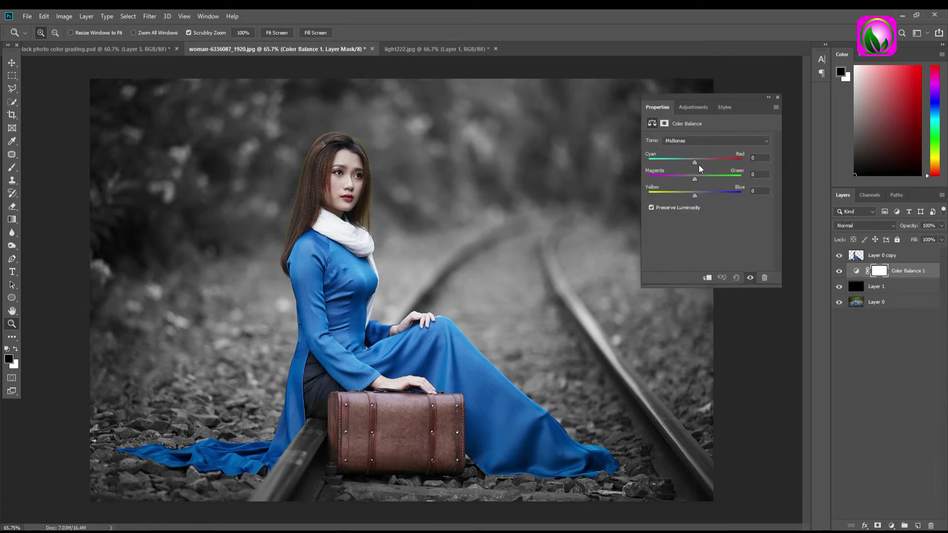
{"action": "left_click_drag", "start_coordinate": [695, 196], "coordinate": [700, 196]}
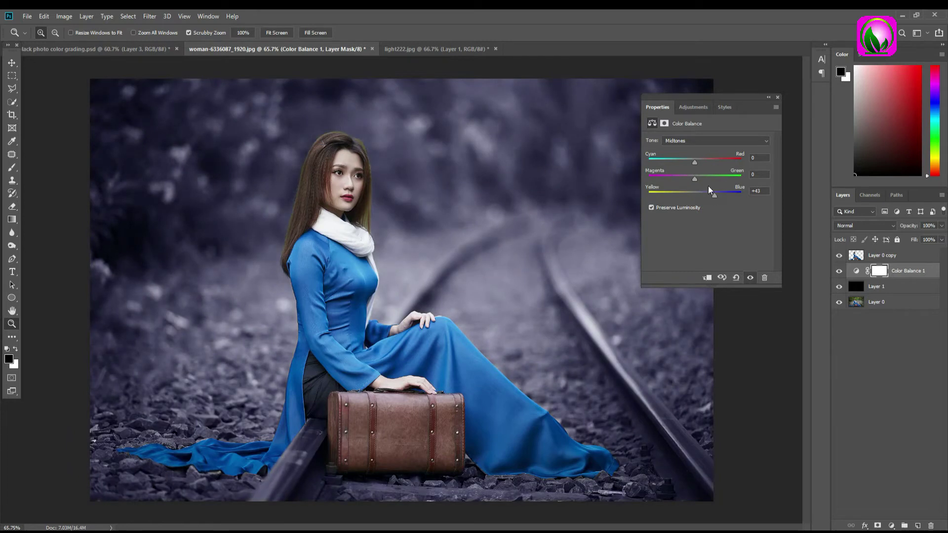
{"action": "left_click_drag", "start_coordinate": [697, 166], "coordinate": [690, 167]}
Push the highlights toward blue, magenta and a little red, then toggle the adjustment to compare
{"action": "left_click", "coordinate": [684, 141]}
{"action": "left_click", "coordinate": [692, 166]}
{"action": "left_click_drag", "start_coordinate": [695, 198], "coordinate": [703, 197]}
{"action": "left_click_drag", "start_coordinate": [696, 183], "coordinate": [691, 182]}
{"action": "left_click_drag", "start_coordinate": [694, 164], "coordinate": [697, 166]}
{"action": "left_click", "coordinate": [778, 97]}
{"action": "left_click", "coordinate": [840, 273]}
{"action": "left_click", "coordinate": [839, 272]}
{"action": "left_click", "coordinate": [839, 272]}
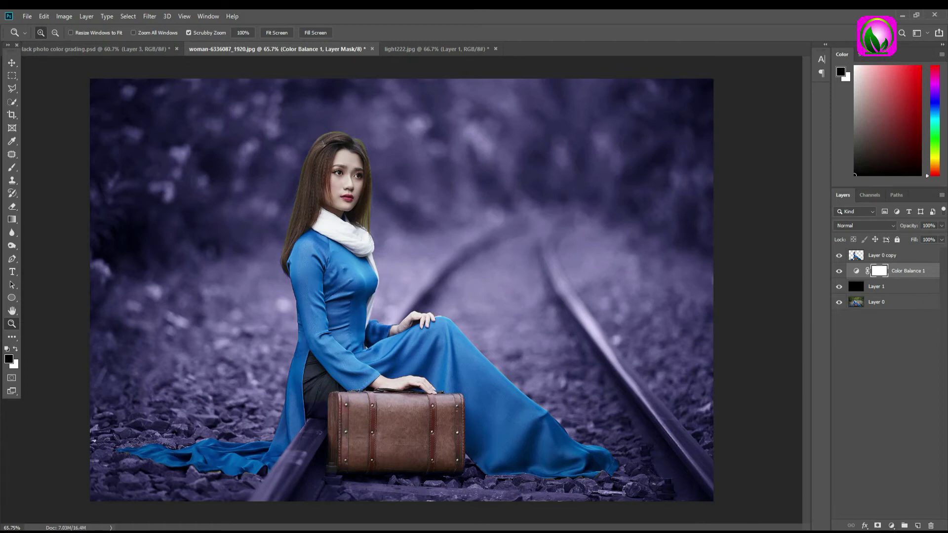
{"action": "left_click", "coordinate": [891, 525]}
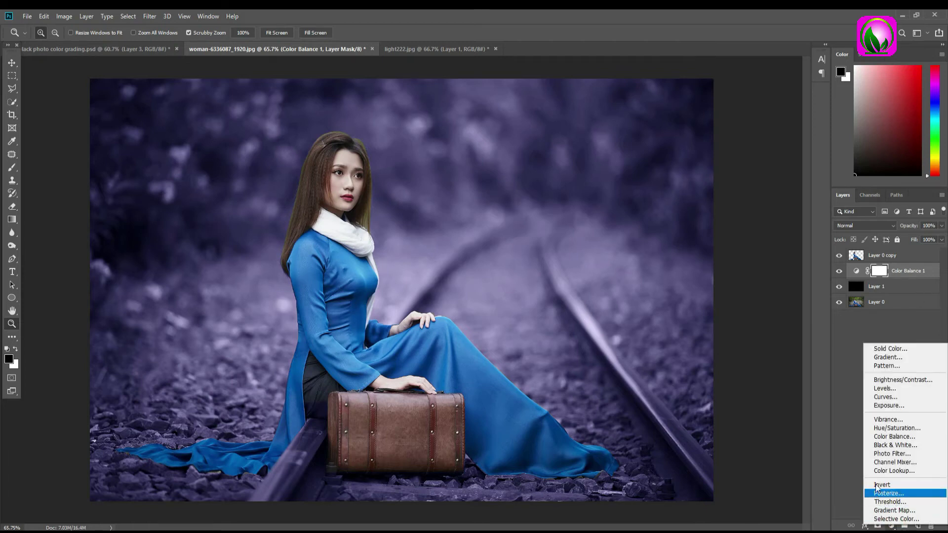
Add a Levels adjustment with black input at 38 and white input at 234
{"action": "left_click", "coordinate": [885, 388]}
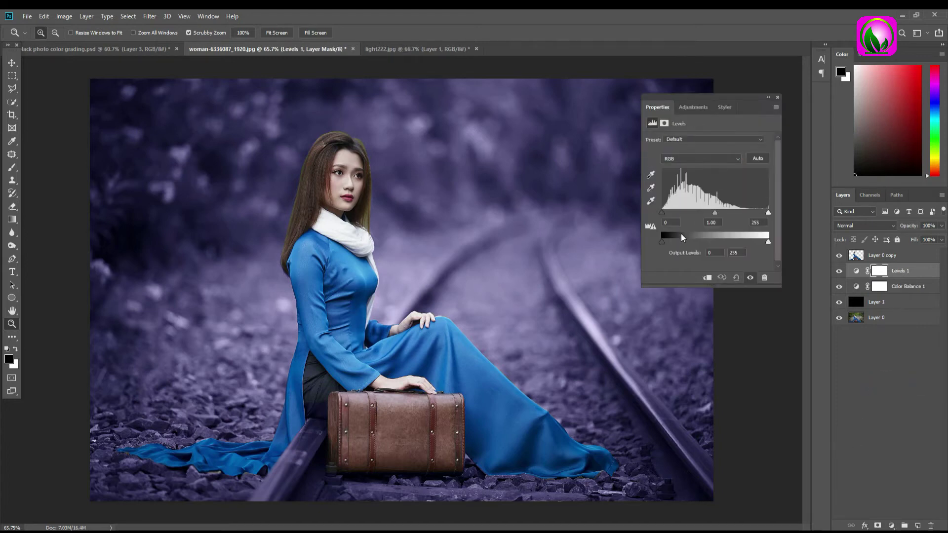
{"action": "left_click_drag", "start_coordinate": [662, 213], "coordinate": [677, 216]}
{"action": "left_click_drag", "start_coordinate": [766, 216], "coordinate": [761, 242]}
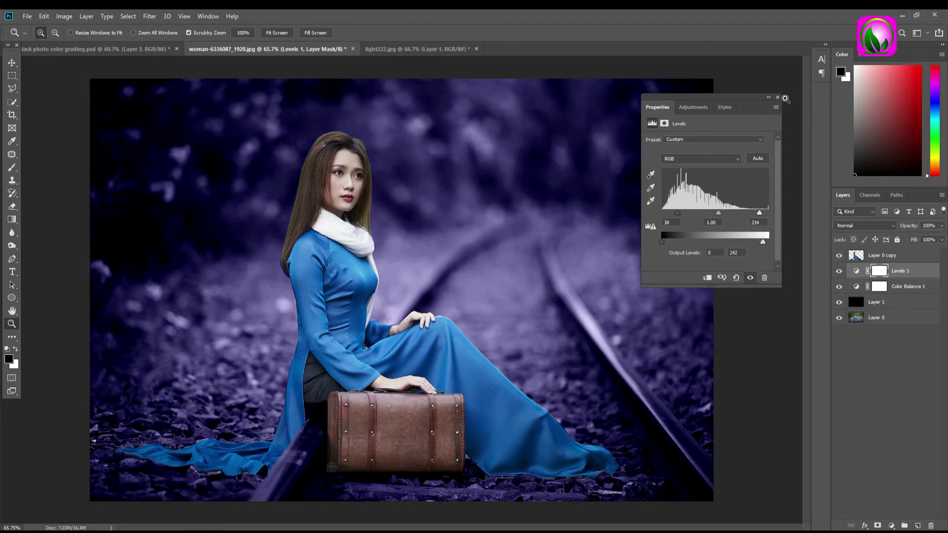
{"action": "left_click", "coordinate": [777, 97]}
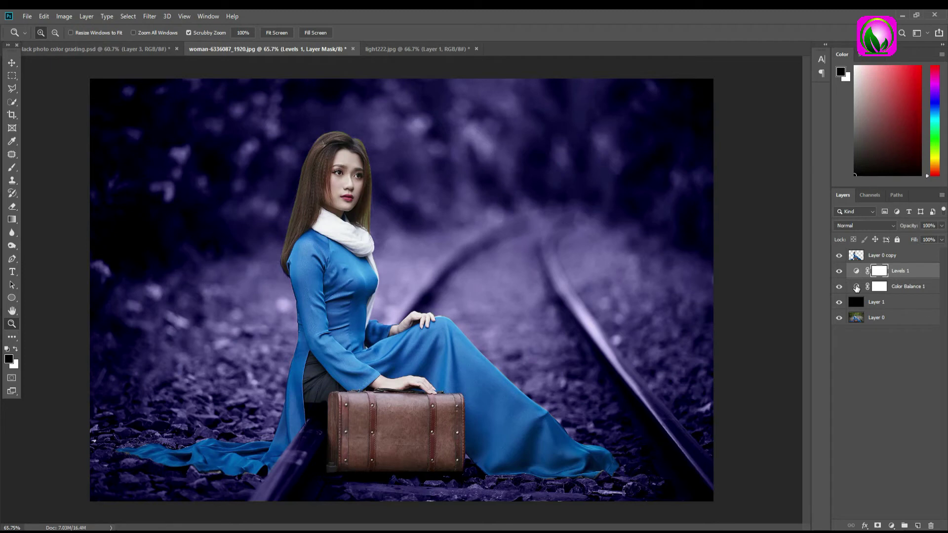
Reopen Color Balance 1 and nudge its Yellow/Blue slider further toward blue
{"action": "double_click", "coordinate": [857, 287]}
{"action": "left_click_drag", "start_coordinate": [711, 197], "coordinate": [713, 200]}
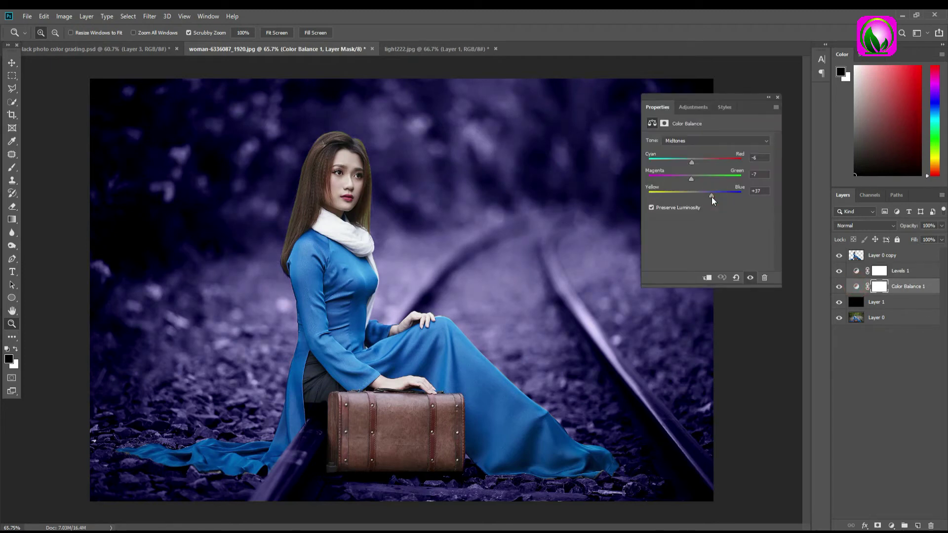
{"action": "left_click", "coordinate": [778, 98]}
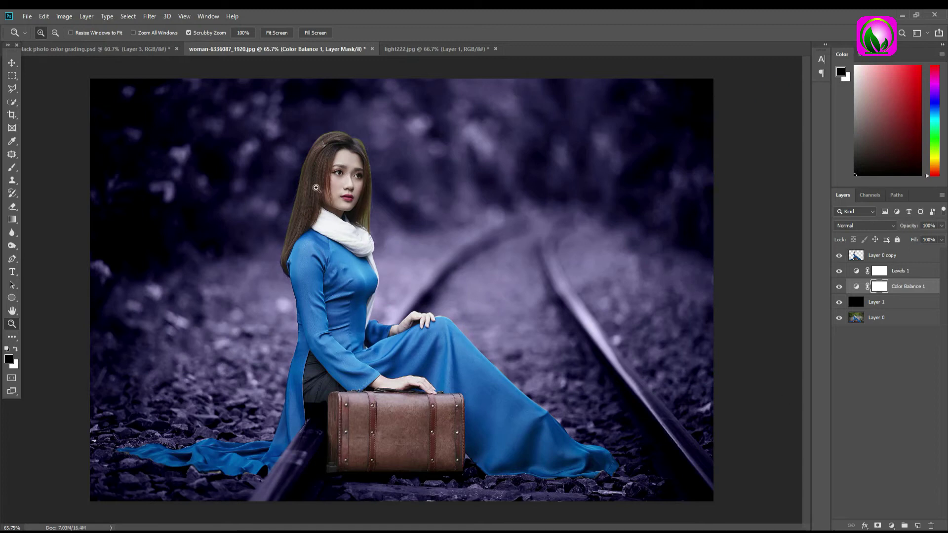
Add a Color Balance with Yellow/Blue +24 clipped to Layer 0 copy, affecting only the woman
{"action": "left_click", "coordinate": [883, 256]}
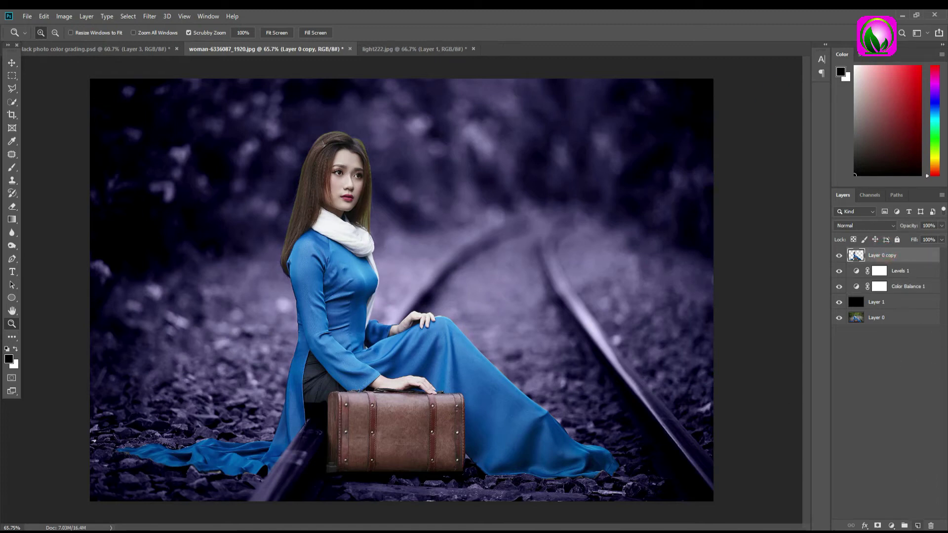
{"action": "left_click", "coordinate": [891, 526]}
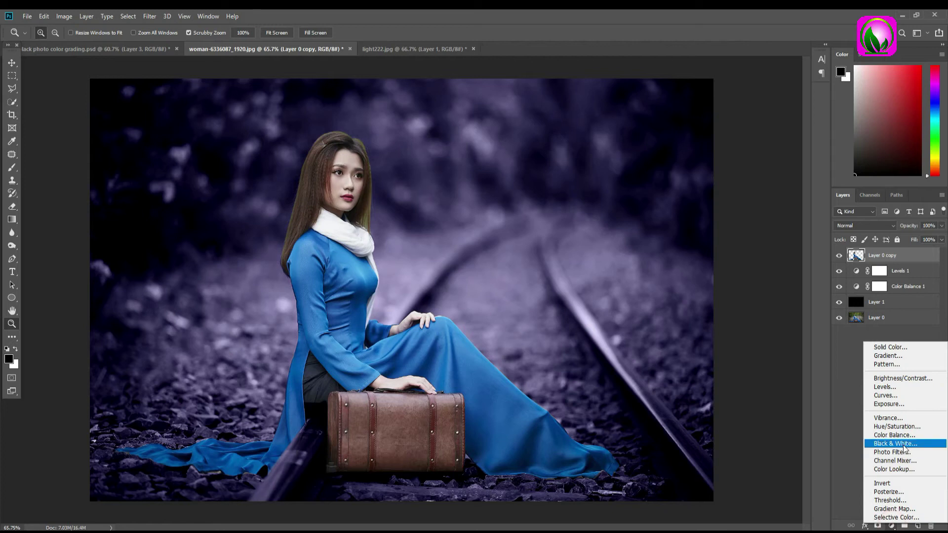
{"action": "left_click", "coordinate": [894, 435]}
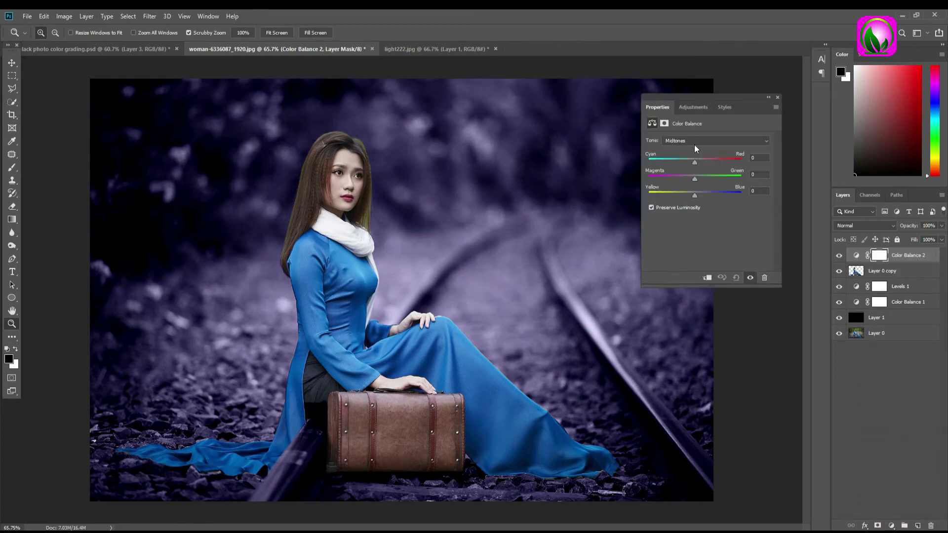
{"action": "left_click_drag", "start_coordinate": [695, 196], "coordinate": [708, 198]}
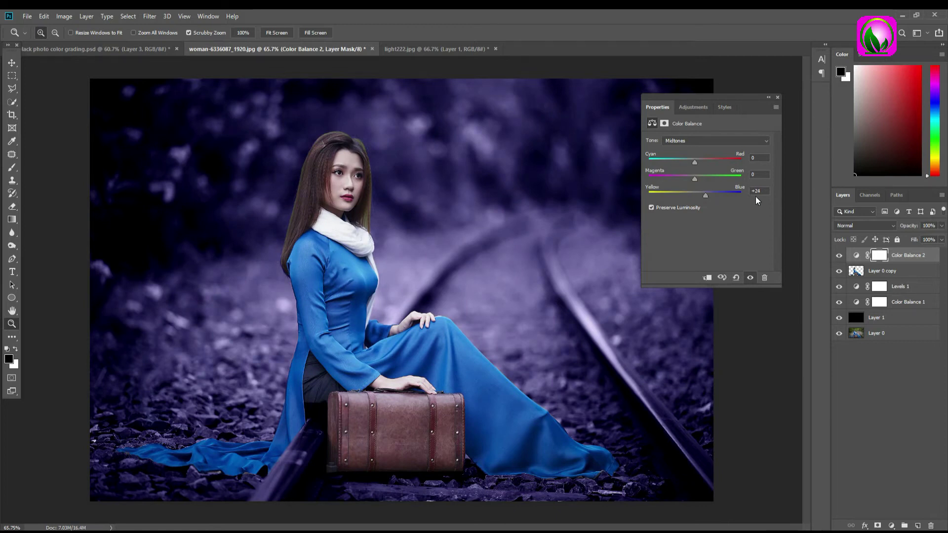
{"action": "left_click", "coordinate": [707, 278]}
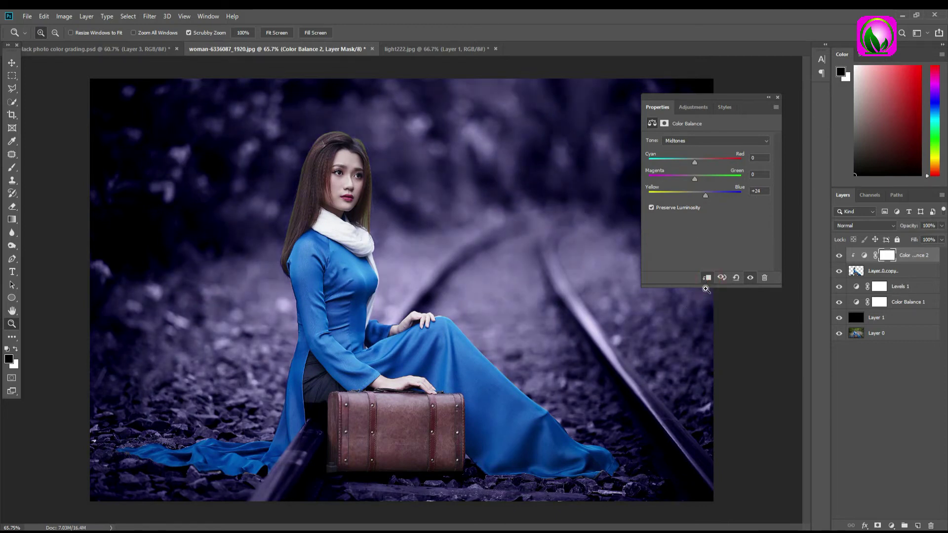
{"action": "left_click", "coordinate": [777, 97]}
{"action": "left_click", "coordinate": [840, 256]}
{"action": "left_click", "coordinate": [839, 256]}
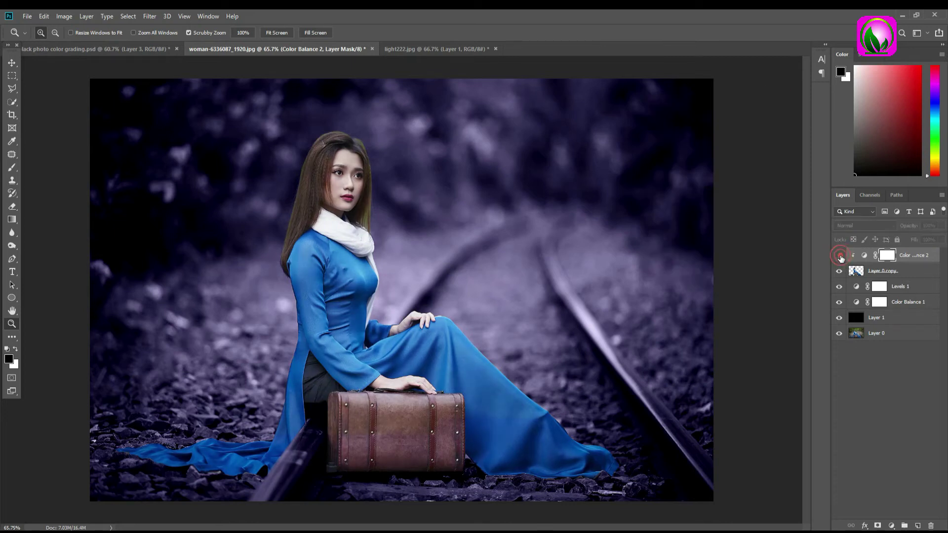
{"action": "mouse_move", "coordinate": [329, 175]}
{"action": "left_mouse_down"}
{"action": "mouse_move", "coordinate": [374, 246]}
{"action": "mouse_move", "coordinate": [385, 218]}
{"action": "left_mouse_up"}
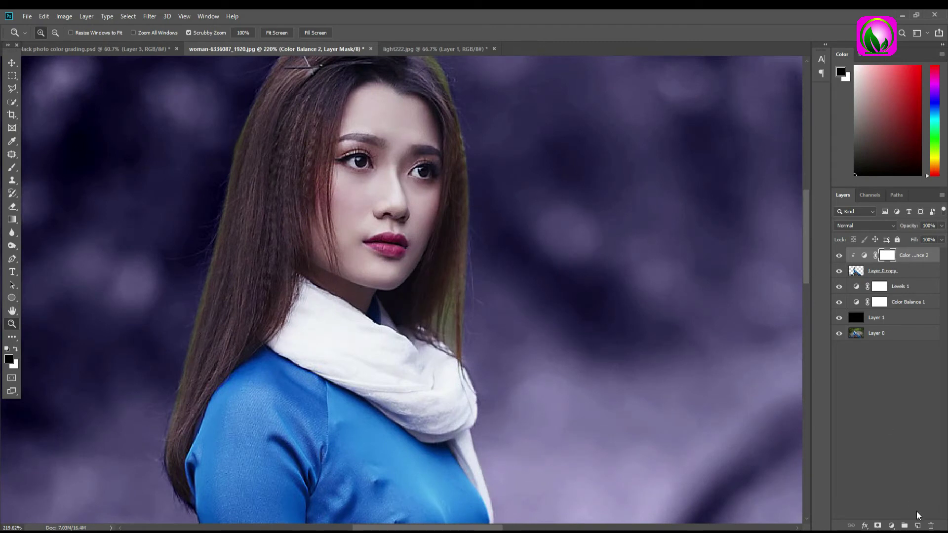
Add Layer 2 filled with white, blended as Soft Light, and give it a layer mask
{"action": "left_click", "coordinate": [917, 526]}
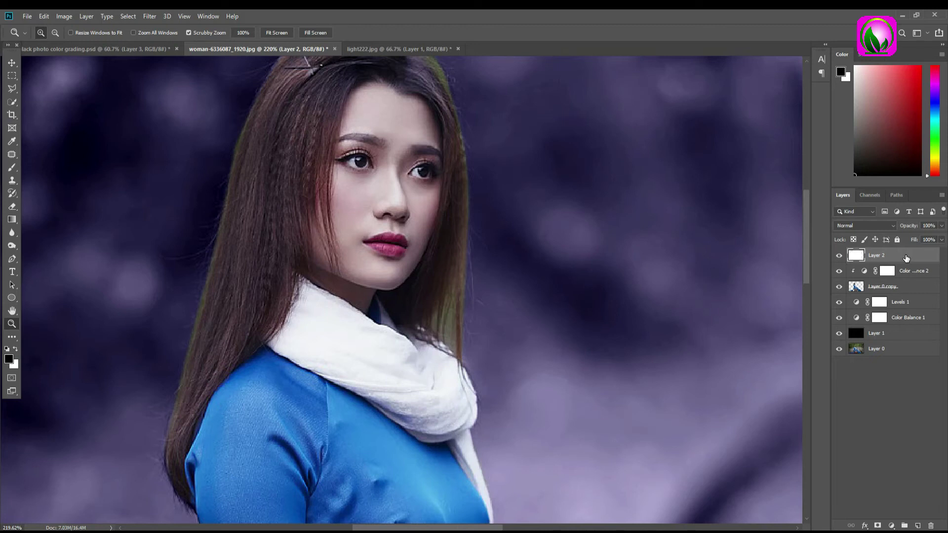
{"action": "key", "text": "ctrl+BackSpace"}
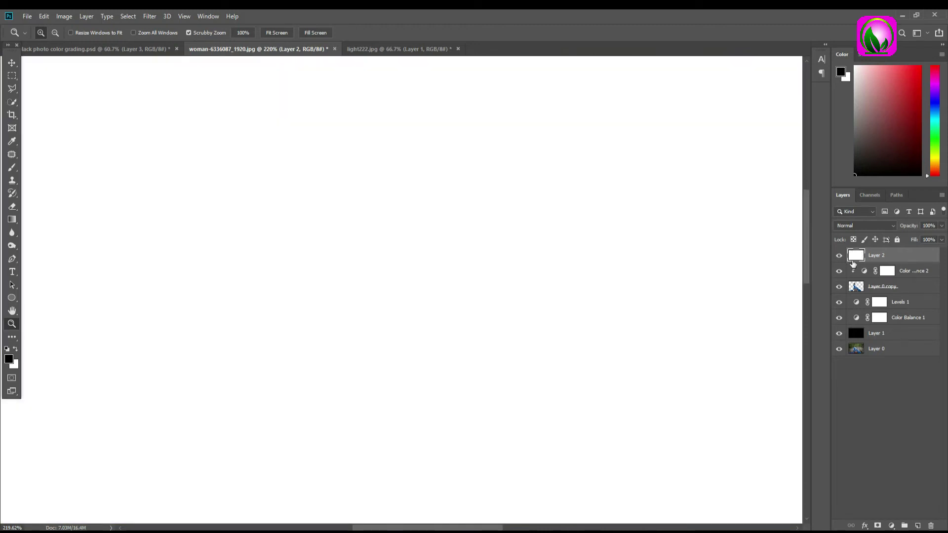
{"action": "left_click", "coordinate": [867, 227]}
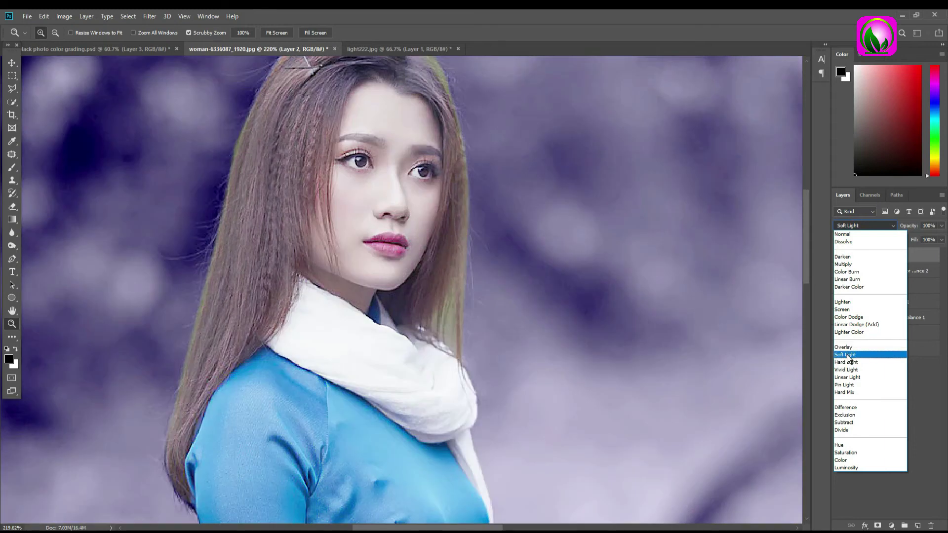
{"action": "left_click", "coordinate": [847, 356]}
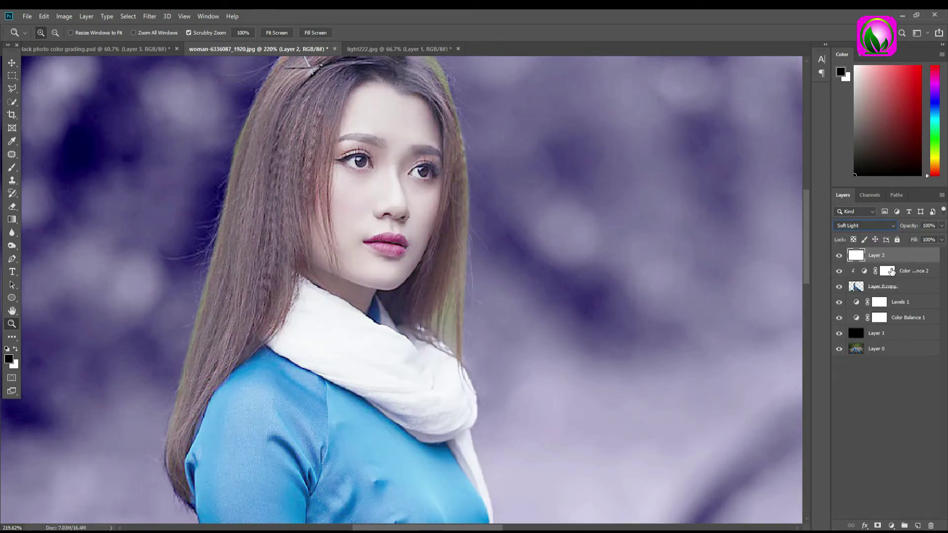
{"action": "left_click", "coordinate": [877, 526]}
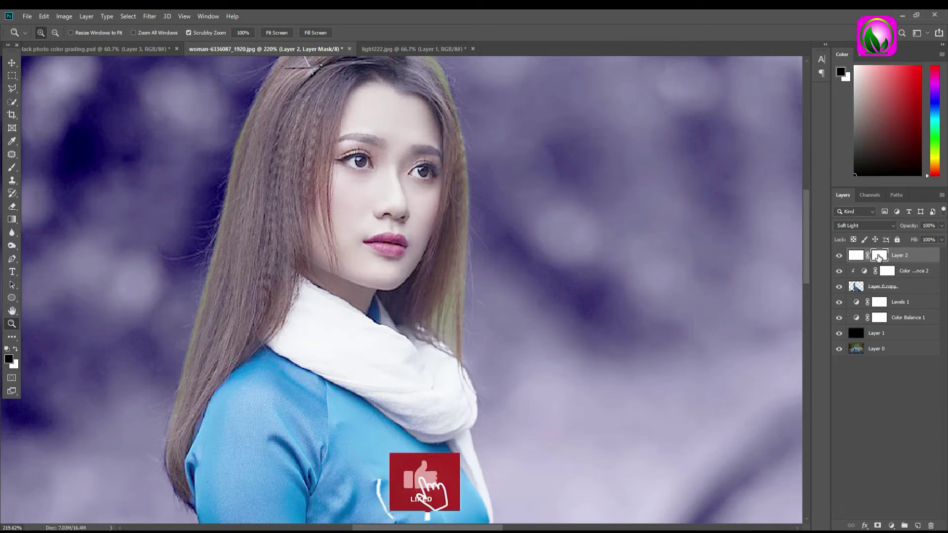
Invert Layer 2's mask to black so the Soft Light brightening is hidden everywhere
{"action": "left_click_drag", "start_coordinate": [604, 275], "coordinate": [598, 275]}
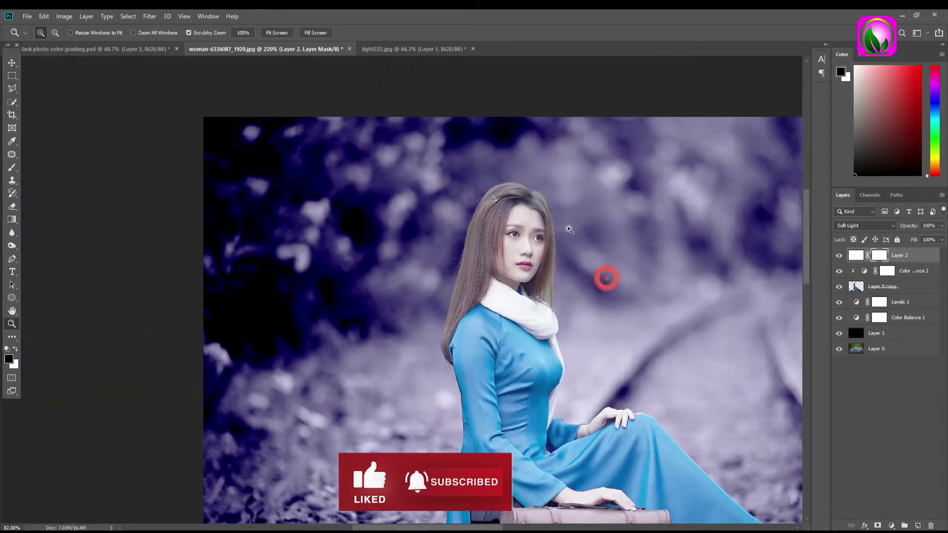
{"action": "left_click_drag", "start_coordinate": [661, 324], "coordinate": [481, 218]}
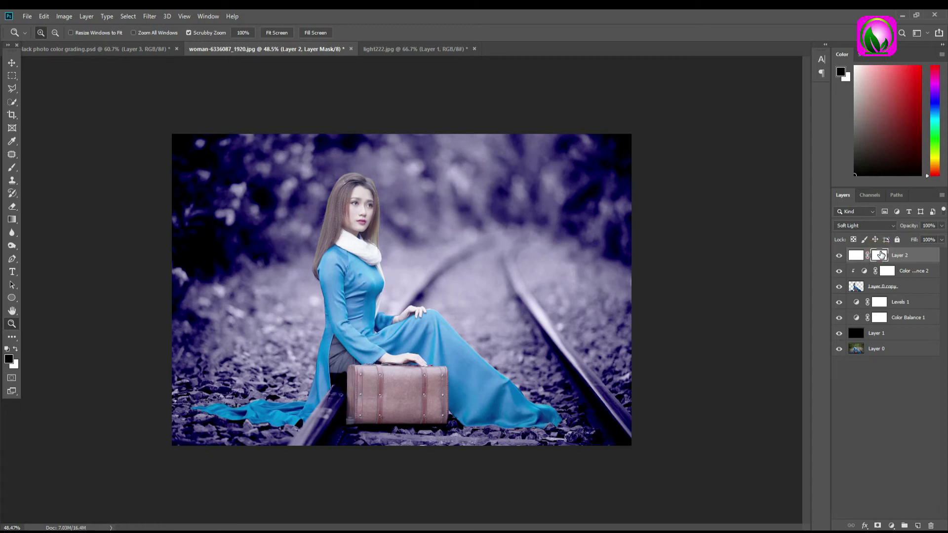
{"action": "key", "text": "ctrl+i"}
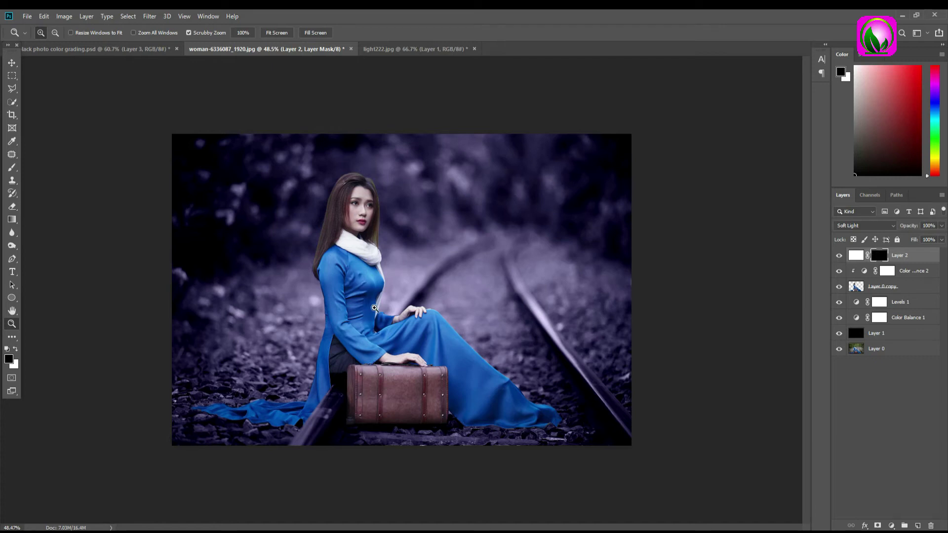
{"action": "left_click_drag", "start_coordinate": [361, 207], "coordinate": [397, 235]}
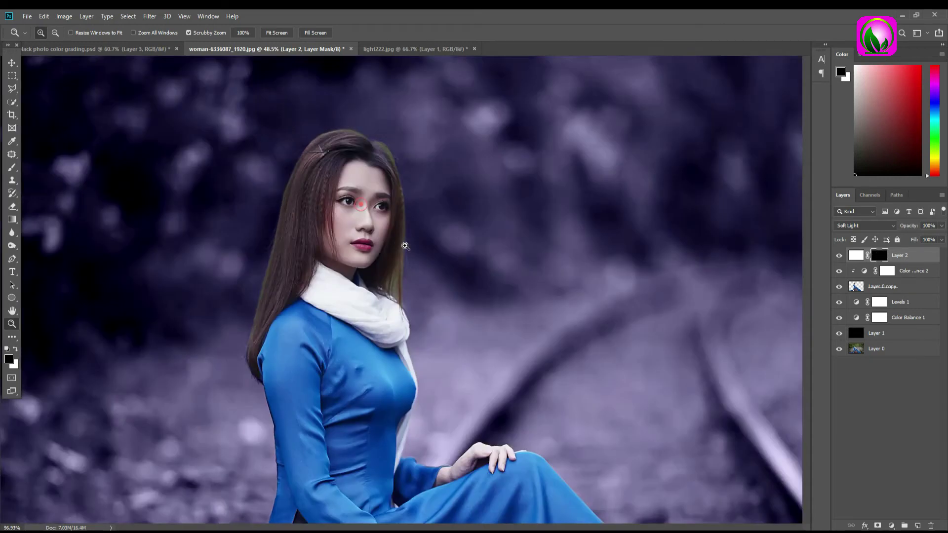
{"action": "key", "text": "b"}
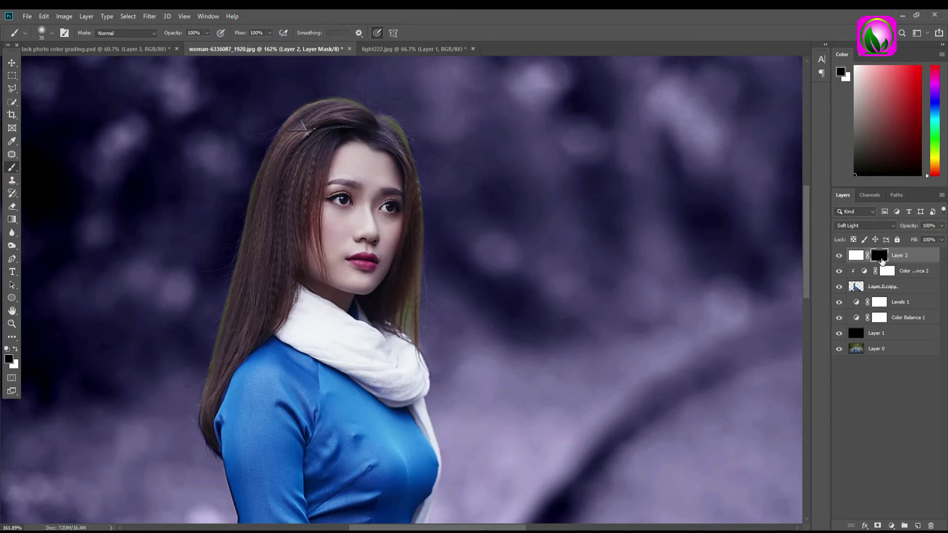
Paint white on Layer 2's mask over the woman's forehead, face, chin and hands
{"action": "left_click", "coordinate": [879, 256]}
{"action": "left_click", "coordinate": [15, 348]}
{"action": "key", "text": "z"}
{"action": "left_click_drag", "start_coordinate": [322, 197], "coordinate": [356, 197]}
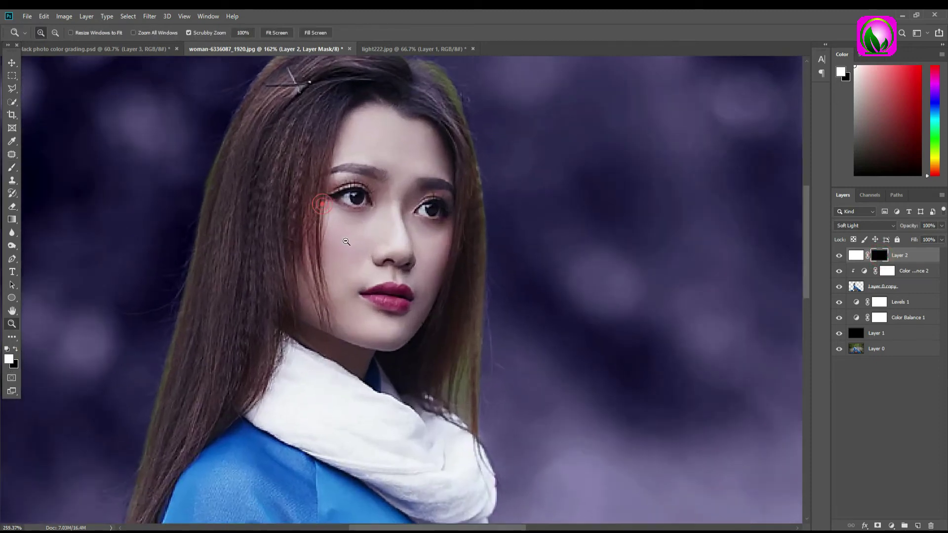
{"action": "left_click", "coordinate": [12, 171]}
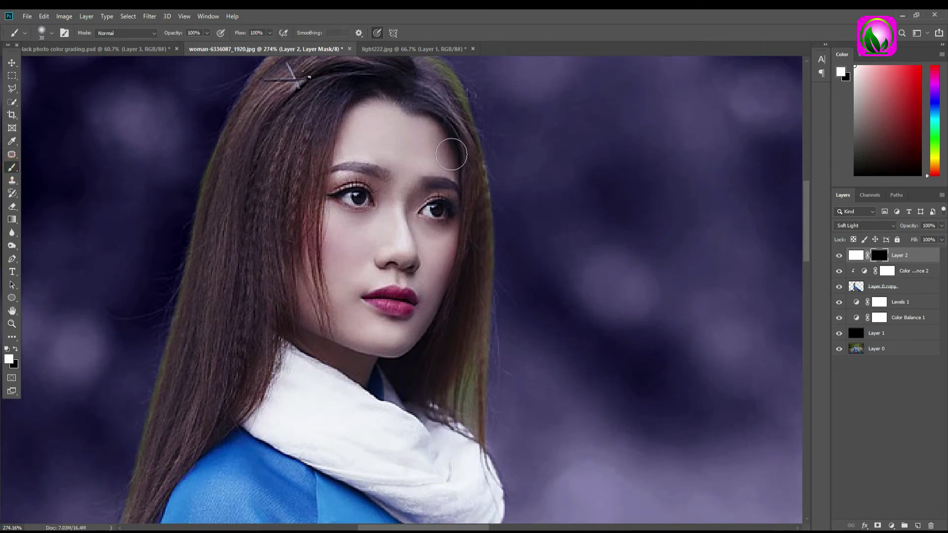
{"action": "mouse_move", "coordinate": [379, 116]}
{"action": "left_mouse_down"}
{"action": "mouse_move", "coordinate": [370, 111]}
{"action": "mouse_move", "coordinate": [344, 144]}
{"action": "mouse_move", "coordinate": [409, 131]}
{"action": "mouse_move", "coordinate": [359, 155]}
{"action": "mouse_move", "coordinate": [408, 155]}
{"action": "mouse_move", "coordinate": [416, 135]}
{"action": "mouse_move", "coordinate": [441, 165]}
{"action": "left_mouse_up"}
{"action": "key", "text": "bracketright"}
{"action": "key", "text": "bracketleft"}
{"action": "key", "text": "bracketleft"}
{"action": "key", "text": "bracketleft"}
{"action": "mouse_move", "coordinate": [451, 172]}
{"action": "left_mouse_down"}
{"action": "mouse_move", "coordinate": [393, 106]}
{"action": "mouse_move", "coordinate": [363, 114]}
{"action": "left_mouse_up"}
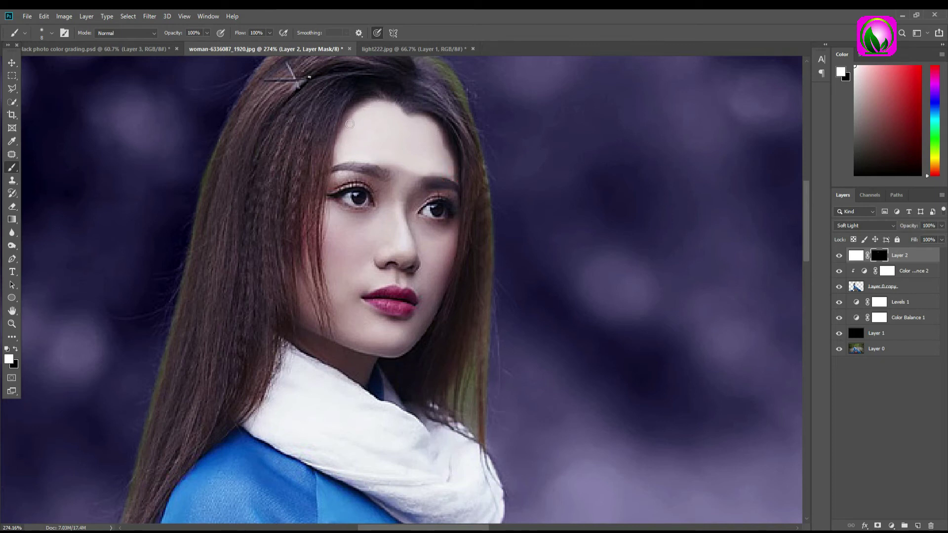
{"action": "key", "text": "bracketright"}
{"action": "key", "text": "bracketright"}
{"action": "key", "text": "bracketright"}
{"action": "mouse_move", "coordinate": [398, 192]}
{"action": "left_mouse_down"}
{"action": "mouse_move", "coordinate": [339, 259]}
{"action": "mouse_move", "coordinate": [365, 327]}
{"action": "mouse_move", "coordinate": [341, 375]}
{"action": "mouse_move", "coordinate": [376, 390]}
{"action": "left_mouse_up"}
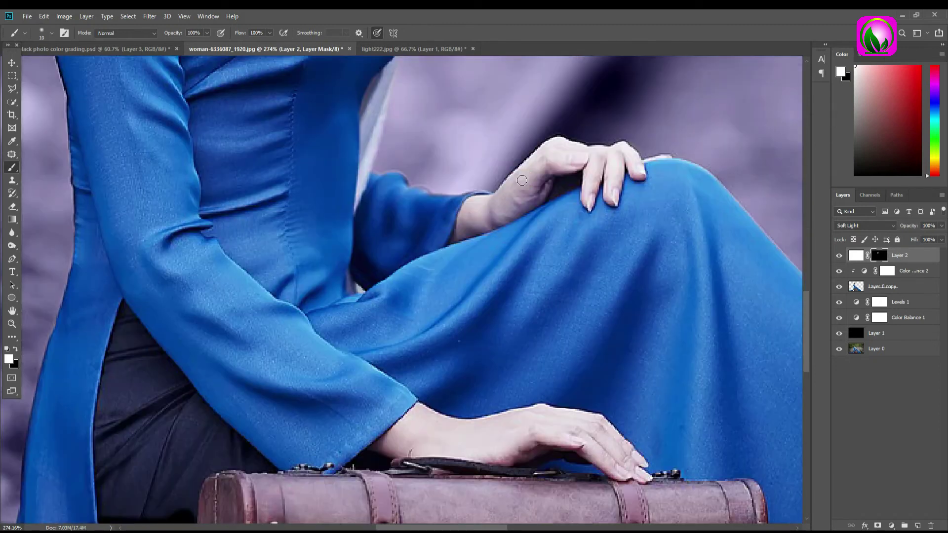
{"action": "left_click_drag", "start_coordinate": [459, 222], "coordinate": [553, 153]}
{"action": "left_click_drag", "start_coordinate": [390, 434], "coordinate": [508, 418]}
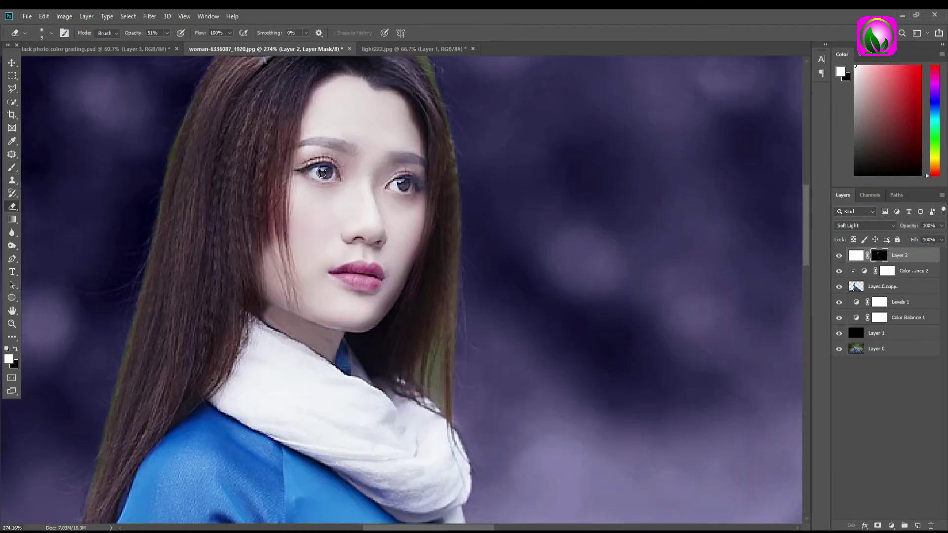
Erase the mask over her eyes, eyebrows and lips so they stay dark
{"action": "key", "text": "bracketright"}
{"action": "mouse_move", "coordinate": [321, 172]}
{"action": "left_mouse_down"}
{"action": "mouse_move", "coordinate": [312, 172]}
{"action": "mouse_move", "coordinate": [326, 173]}
{"action": "left_mouse_up"}
{"action": "left_click_drag", "start_coordinate": [410, 190], "coordinate": [403, 186]}
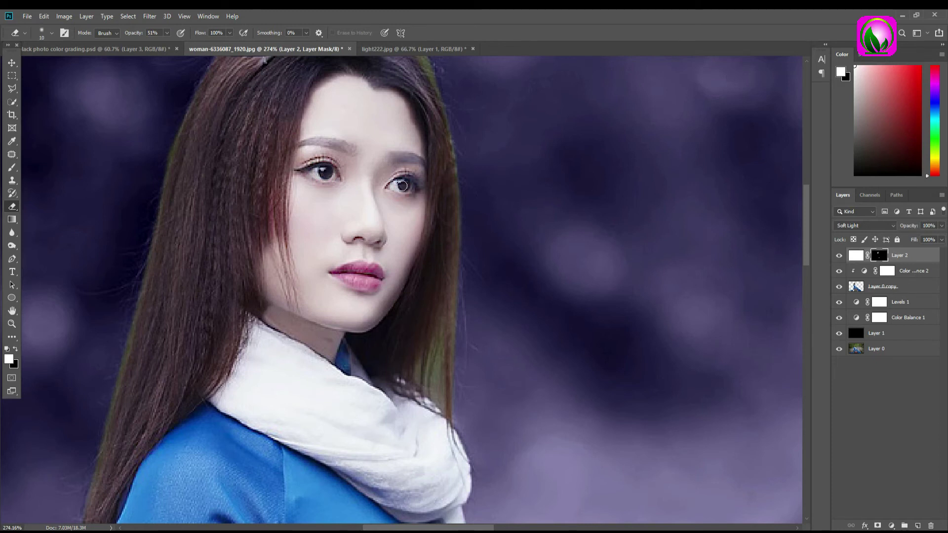
{"action": "key", "text": "bracketleft"}
{"action": "key", "text": "bracketleft"}
{"action": "left_click_drag", "start_coordinate": [350, 151], "coordinate": [304, 141]}
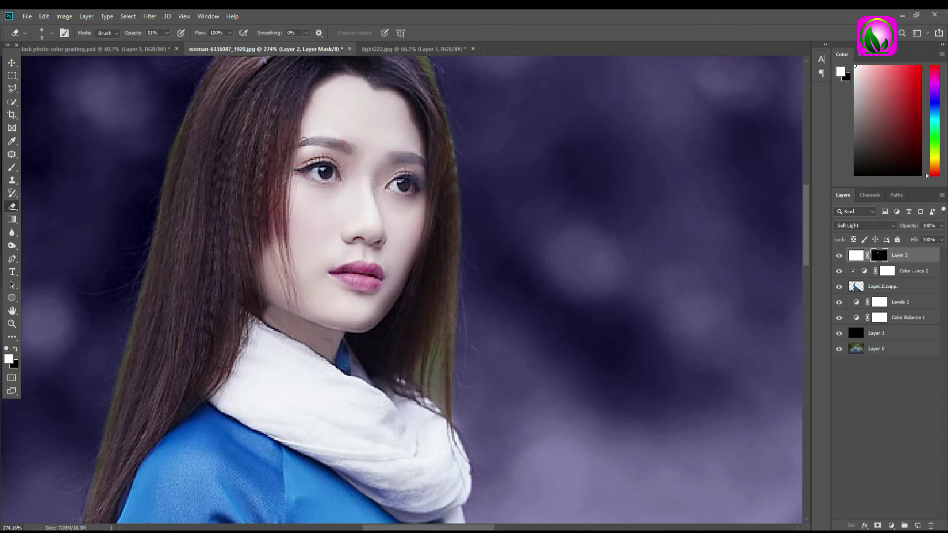
{"action": "left_click_drag", "start_coordinate": [390, 155], "coordinate": [422, 158]}
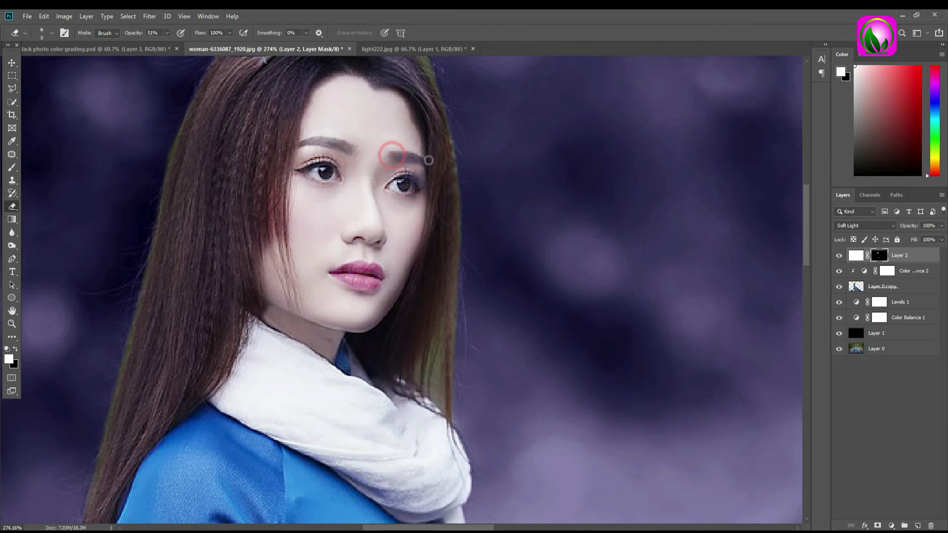
{"action": "mouse_move", "coordinate": [350, 267]}
{"action": "left_mouse_down"}
{"action": "mouse_move", "coordinate": [378, 269]}
{"action": "mouse_move", "coordinate": [346, 277]}
{"action": "mouse_move", "coordinate": [374, 276]}
{"action": "left_mouse_up"}
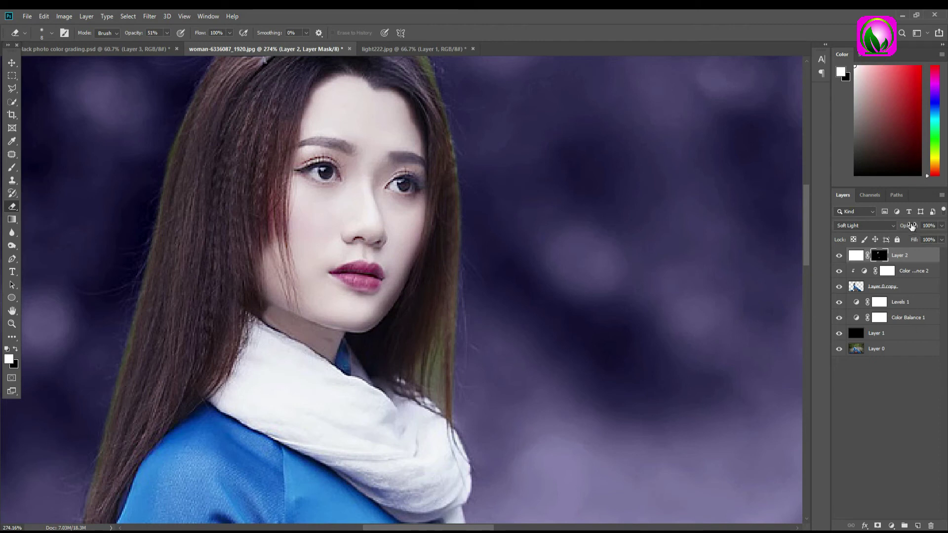
Lower Layer 2's opacity to 54%
{"action": "left_click_drag", "start_coordinate": [912, 230], "coordinate": [886, 231]}
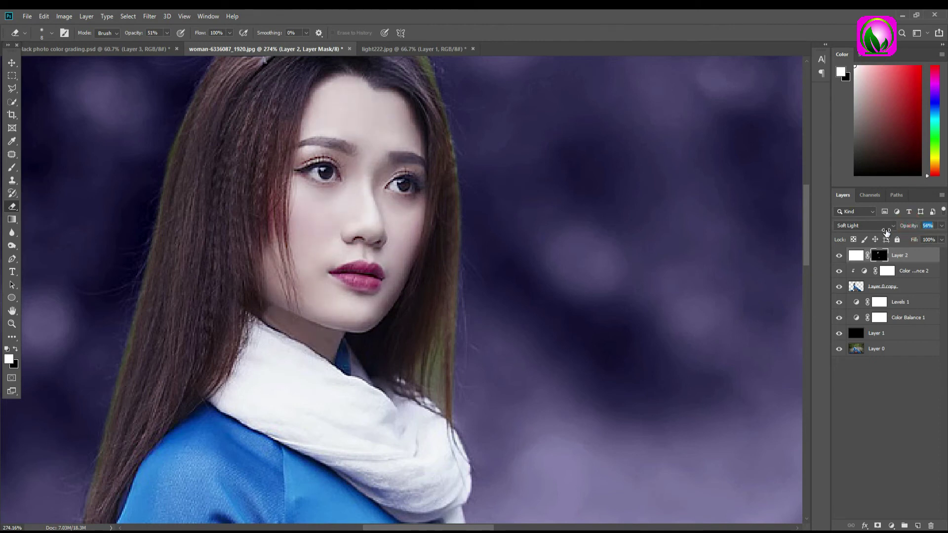
{"action": "key", "text": "Return"}
{"action": "key", "text": "bracketright"}
{"action": "key", "text": "bracketright"}
{"action": "key", "text": "bracketright"}
Zoom in on the woman's face to check the result, then fit the photo to the screen
{"action": "left_click", "coordinate": [12, 323]}
{"action": "scroll", "coordinate": [379, 349], "scroll_direction": "down", "scroll_amount": 5}
{"action": "scroll", "coordinate": [379, 349], "scroll_direction": "down", "scroll_amount": 3}
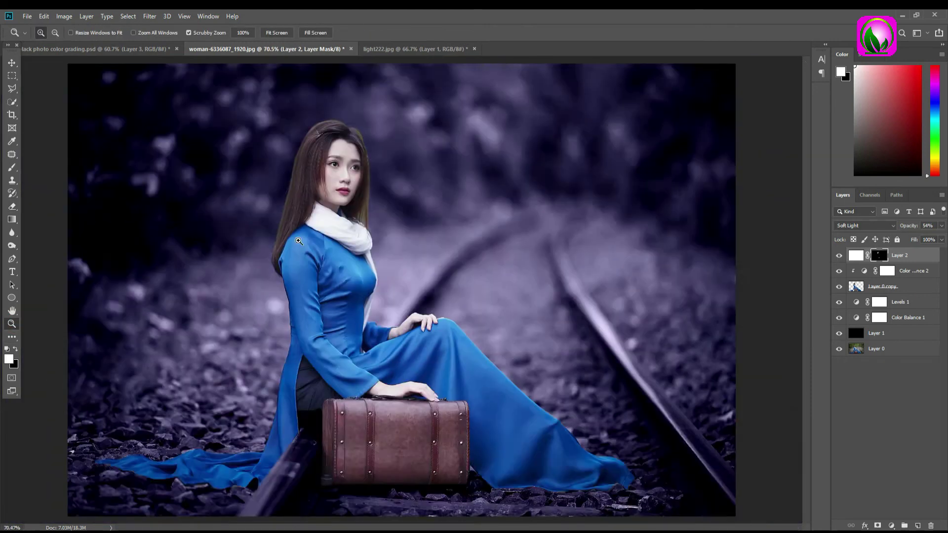
{"action": "scroll", "coordinate": [395, 346], "scroll_direction": "up", "scroll_amount": 2}
{"action": "scroll", "coordinate": [427, 342], "scroll_direction": "down", "scroll_amount": 2}
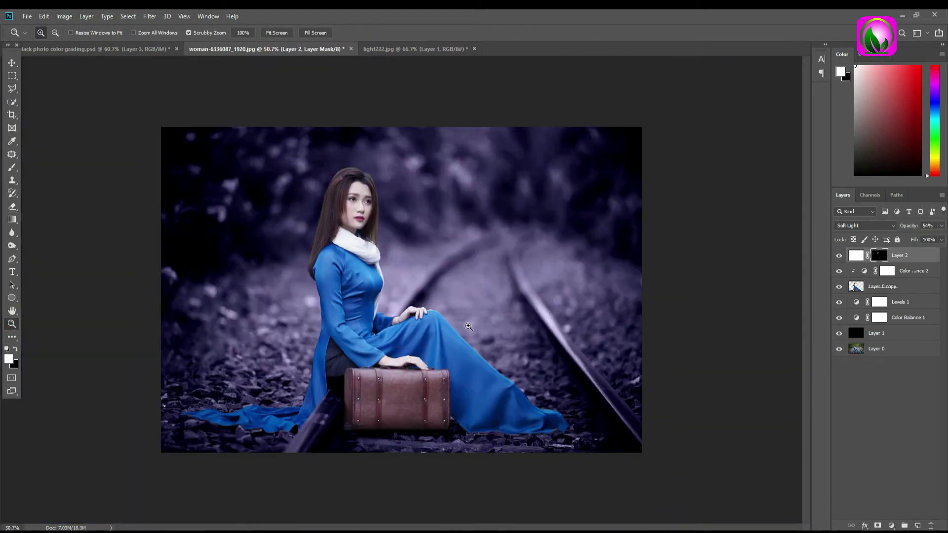
{"action": "left_click_drag", "start_coordinate": [354, 208], "coordinate": [396, 251]}
{"action": "scroll", "coordinate": [396, 252], "scroll_direction": "down", "scroll_amount": 3}
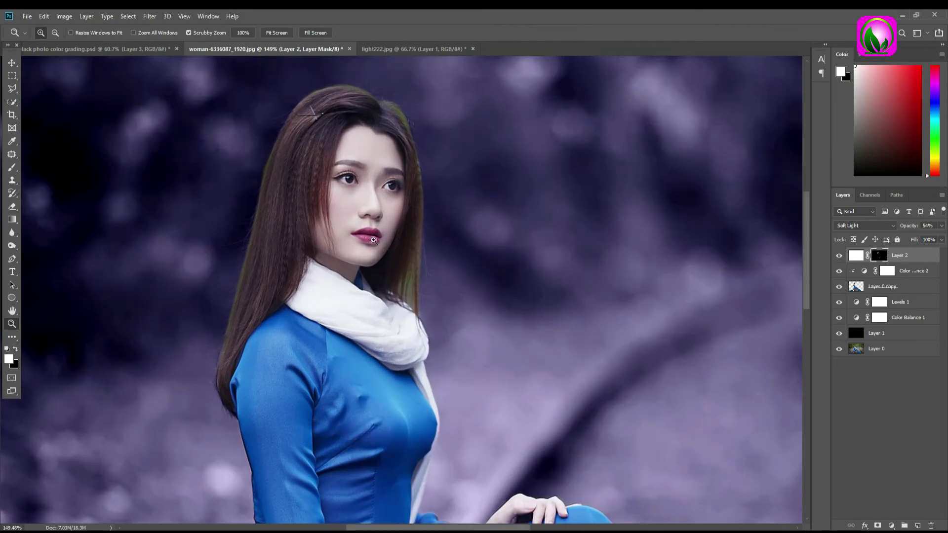
{"action": "scroll", "coordinate": [390, 267], "scroll_direction": "up", "scroll_amount": 1}
{"action": "scroll", "coordinate": [355, 275], "scroll_direction": "down", "scroll_amount": 3}
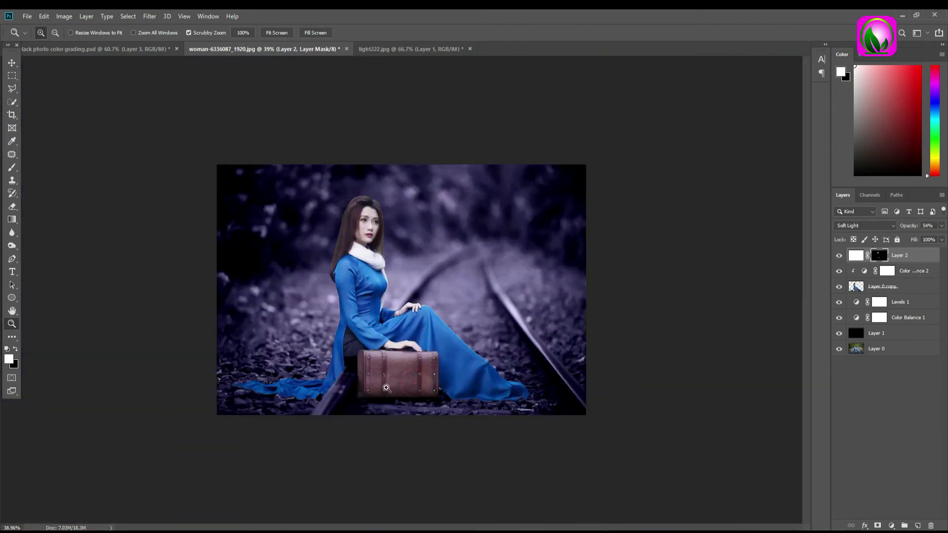
{"action": "left_click", "coordinate": [316, 33]}
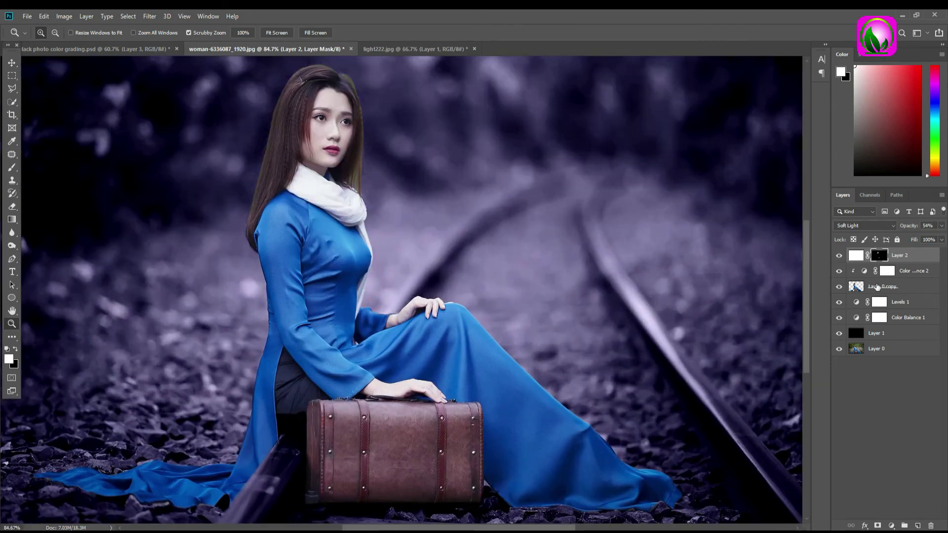
Add a Selective Color layer pushing the Reds and Cyans toward cyan for a cool purple-blue look
{"action": "left_click", "coordinate": [892, 526]}
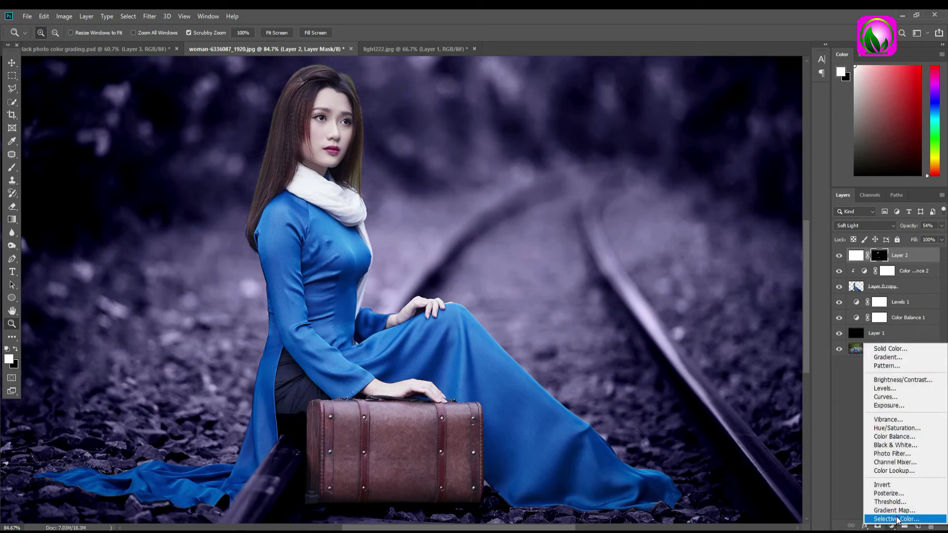
{"action": "left_click", "coordinate": [895, 519]}
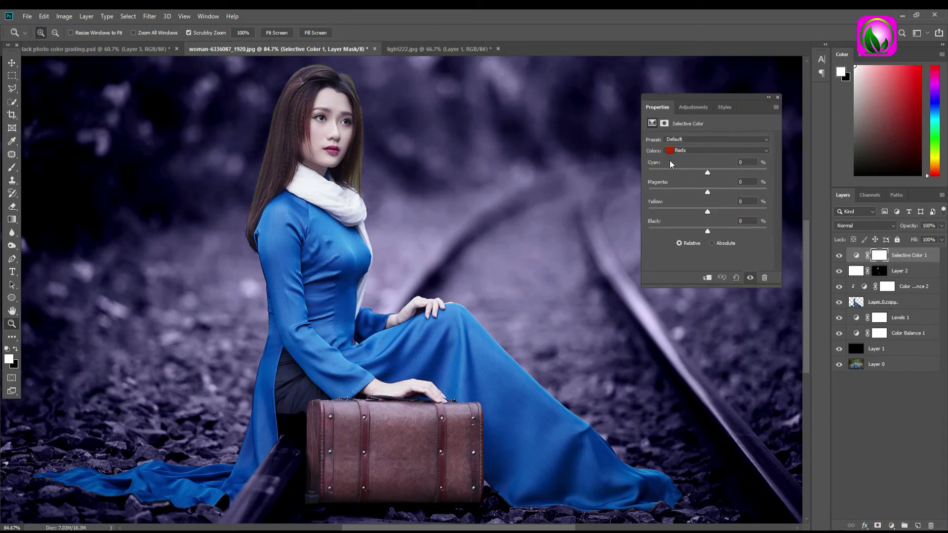
{"action": "mouse_move", "coordinate": [708, 173]}
{"action": "left_mouse_down"}
{"action": "mouse_move", "coordinate": [724, 173]}
{"action": "mouse_move", "coordinate": [735, 191]}
{"action": "left_mouse_up"}
{"action": "left_click", "coordinate": [704, 150]}
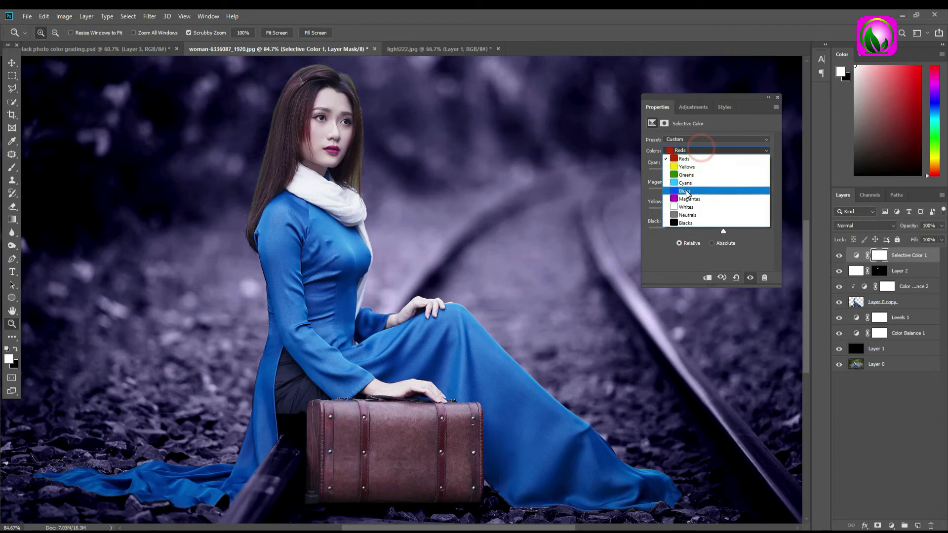
{"action": "left_click", "coordinate": [689, 183]}
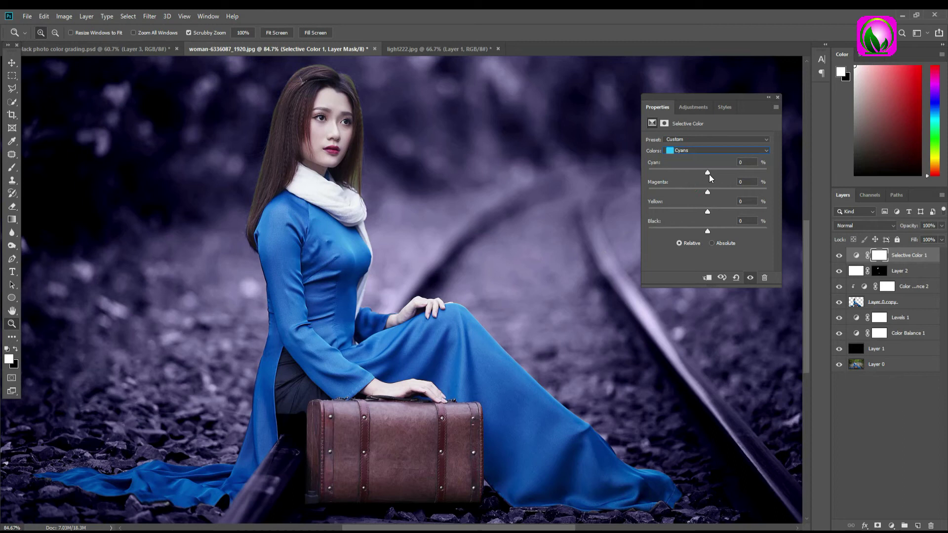
{"action": "mouse_move", "coordinate": [728, 175]}
{"action": "left_mouse_down"}
{"action": "mouse_move", "coordinate": [679, 177]}
{"action": "mouse_move", "coordinate": [756, 178]}
{"action": "mouse_move", "coordinate": [754, 190]}
{"action": "mouse_move", "coordinate": [723, 194]}
{"action": "mouse_move", "coordinate": [731, 212]}
{"action": "mouse_move", "coordinate": [717, 234]}
{"action": "left_mouse_up"}
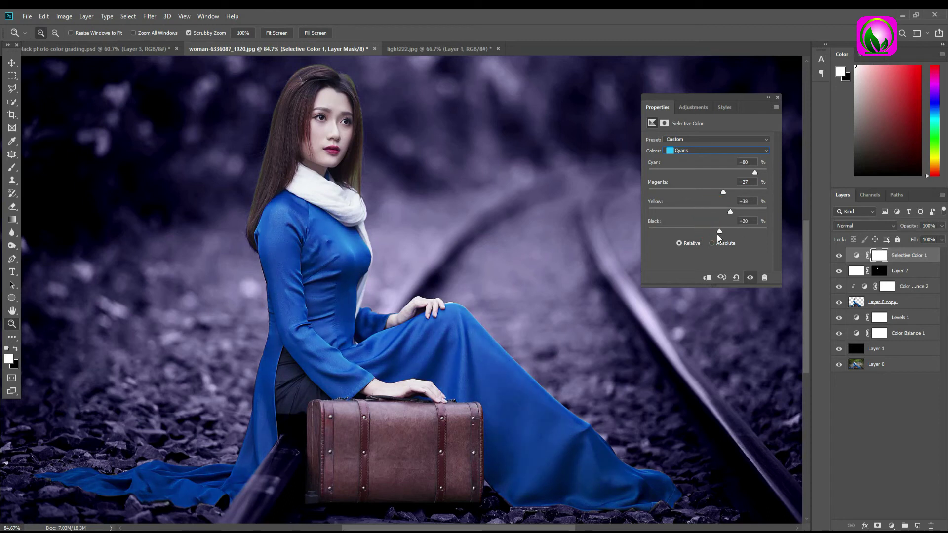
{"action": "left_click", "coordinate": [778, 98]}
{"action": "left_click_drag", "start_coordinate": [366, 132], "coordinate": [359, 157]}
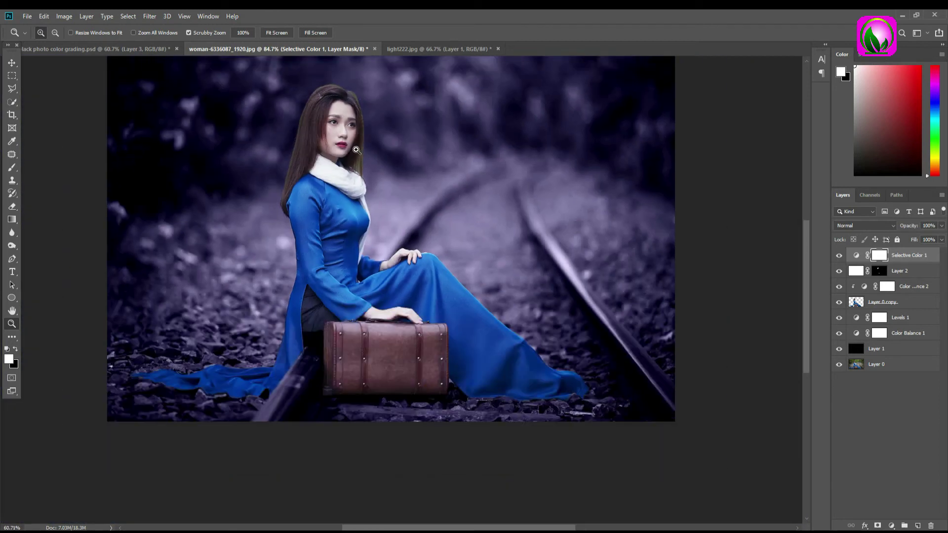
Bring the light222 orange glow into the woman photo and blend it with Screen
{"action": "key", "text": "v"}
{"action": "left_click", "coordinate": [417, 49]}
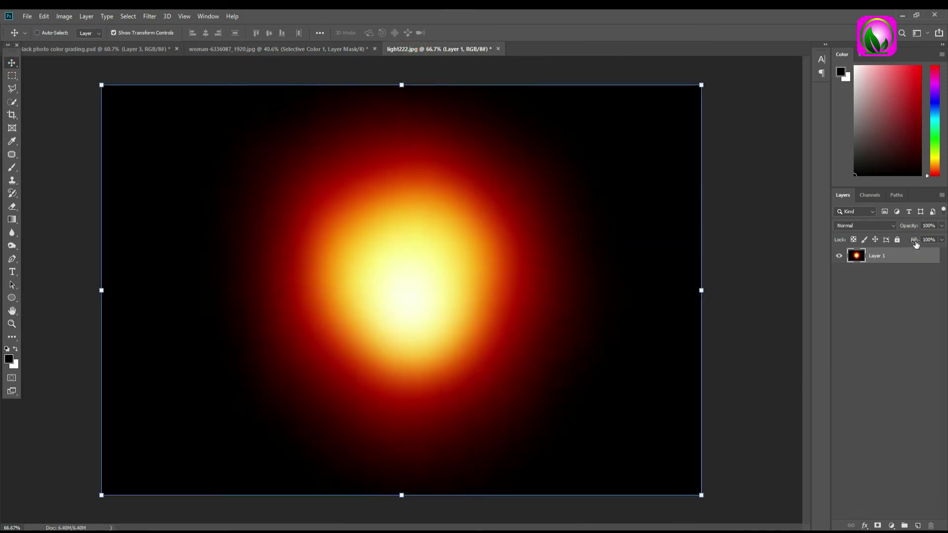
{"action": "mouse_move", "coordinate": [370, 176]}
{"action": "left_mouse_down"}
{"action": "mouse_move", "coordinate": [318, 48]}
{"action": "mouse_move", "coordinate": [478, 226]}
{"action": "left_mouse_up"}
{"action": "left_click", "coordinate": [857, 226]}
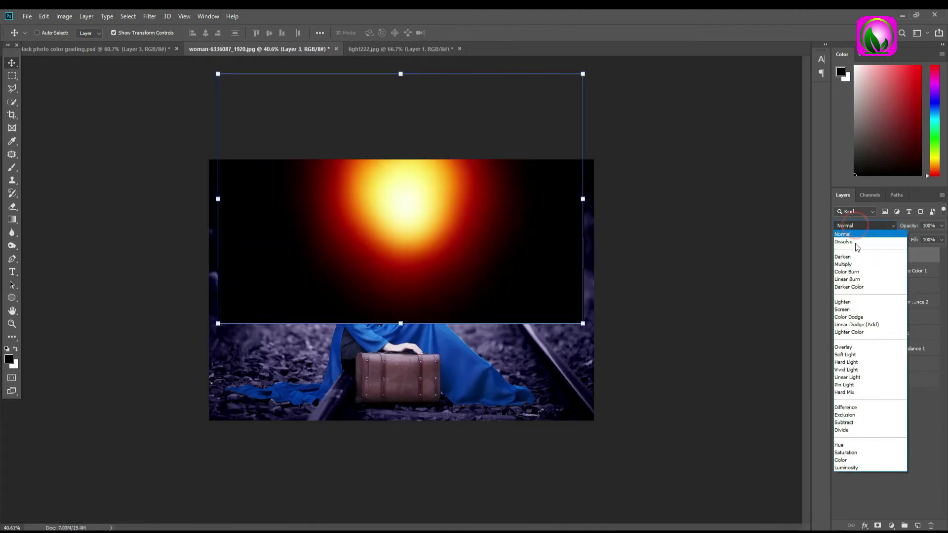
{"action": "left_click", "coordinate": [847, 310]}
{"action": "left_click_drag", "start_coordinate": [438, 250], "coordinate": [479, 250]}
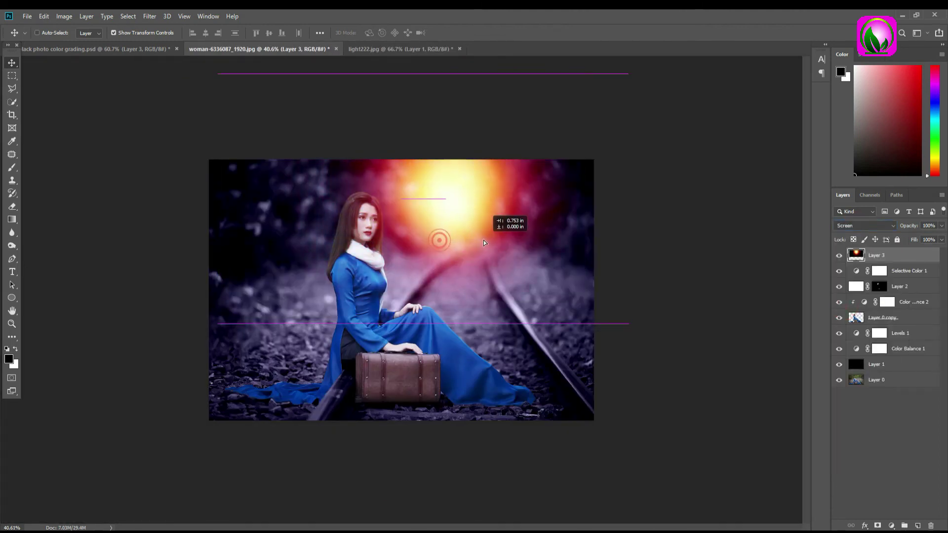
Soften the glow with a radius 87 Gaussian Blur, move it to the top, and set 71% opacity
{"action": "left_click", "coordinate": [150, 17]}
{"action": "mouse_move", "coordinate": [155, 130]}
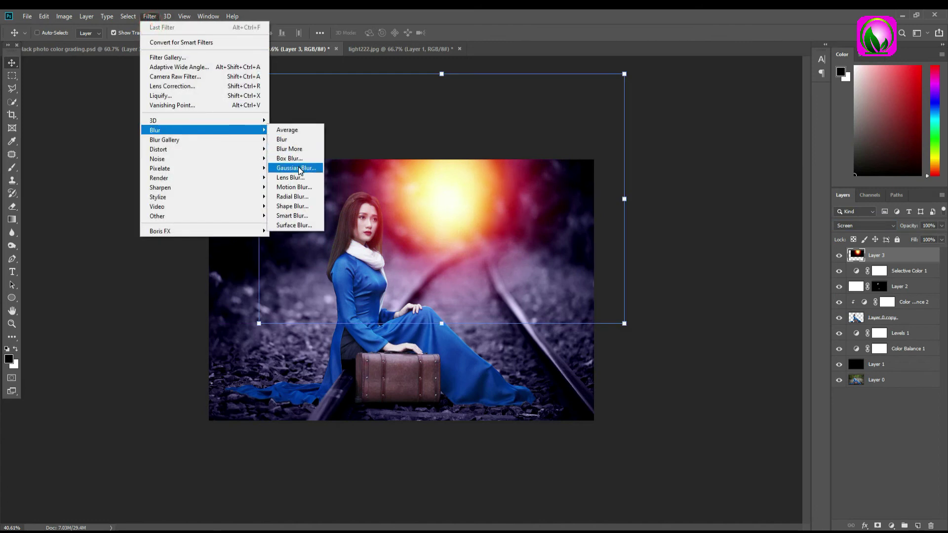
{"action": "left_click", "coordinate": [298, 168]}
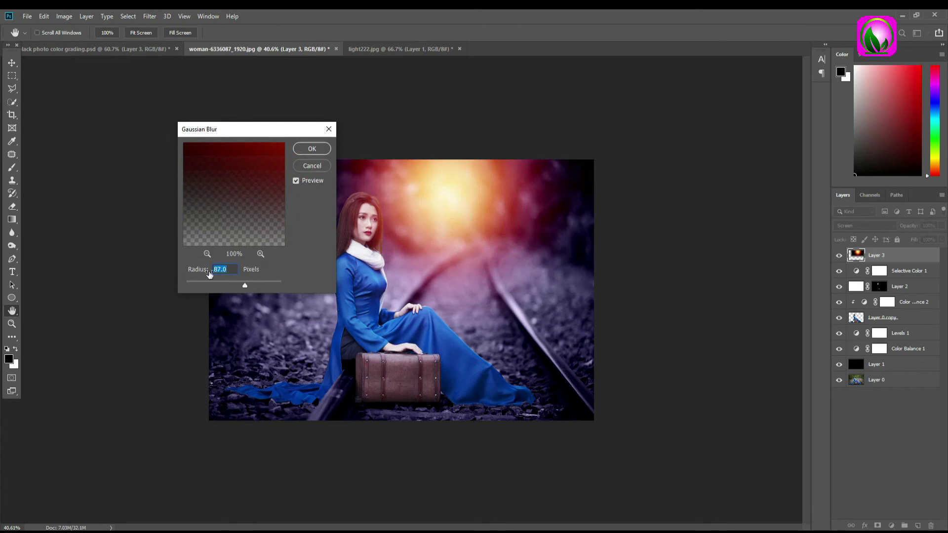
{"action": "left_click", "coordinate": [312, 149]}
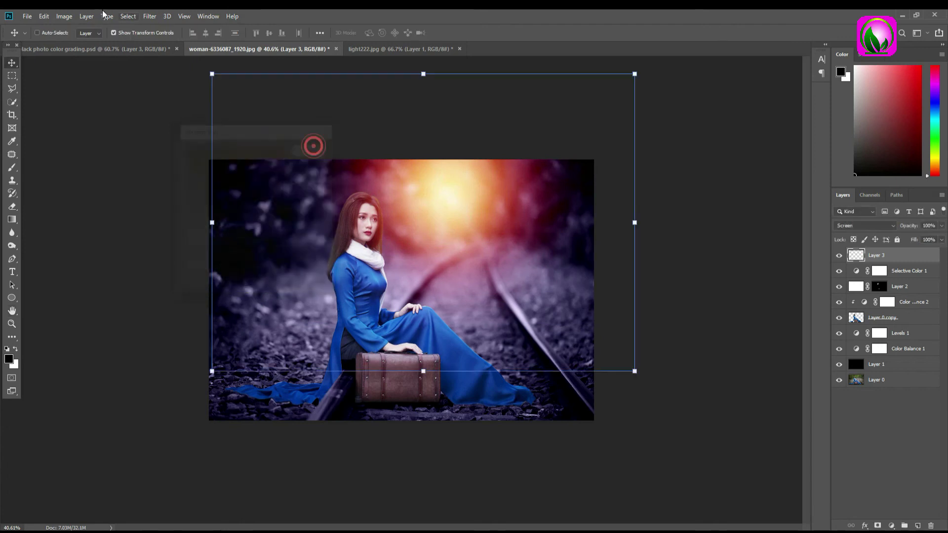
{"action": "left_click_drag", "start_coordinate": [463, 239], "coordinate": [490, 198]}
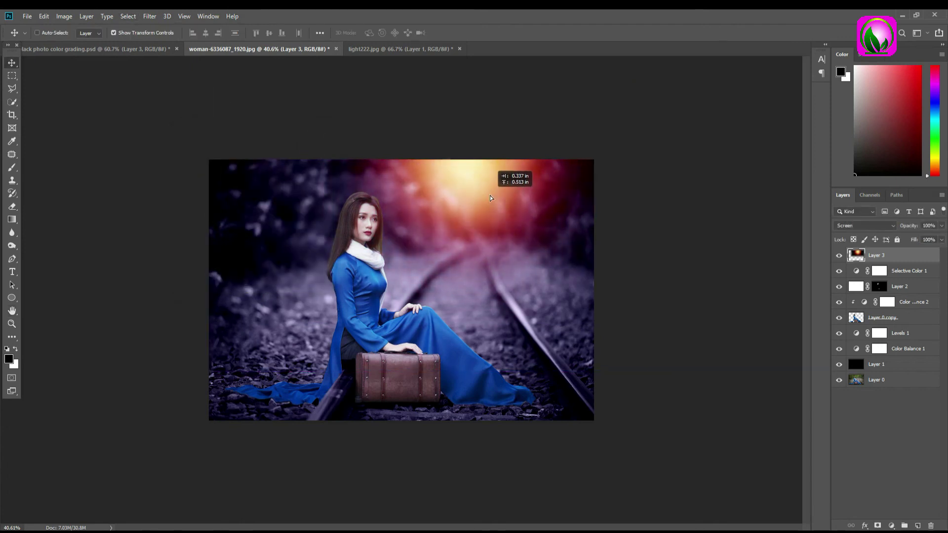
{"action": "left_click_drag", "start_coordinate": [914, 227], "coordinate": [899, 226]}
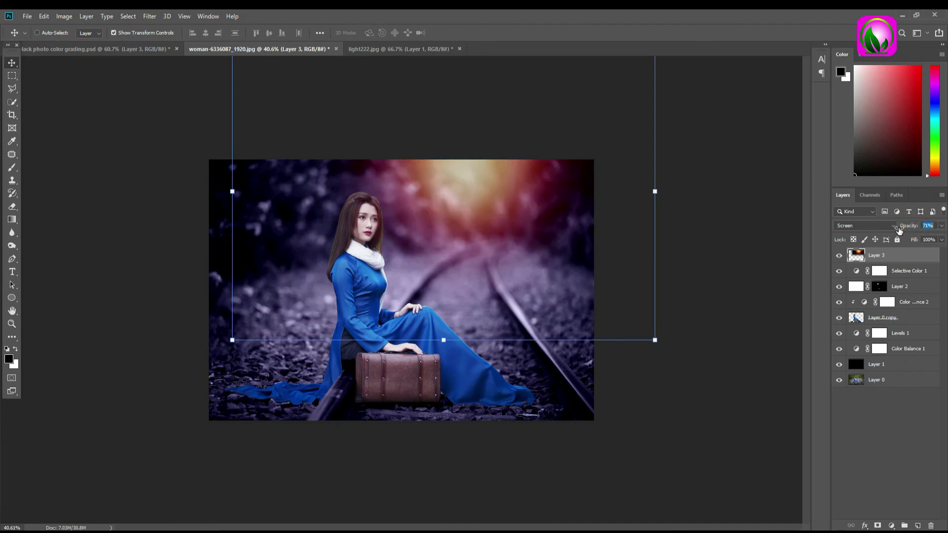
{"action": "left_click", "coordinate": [12, 311]}
{"action": "left_click", "coordinate": [469, 257]}
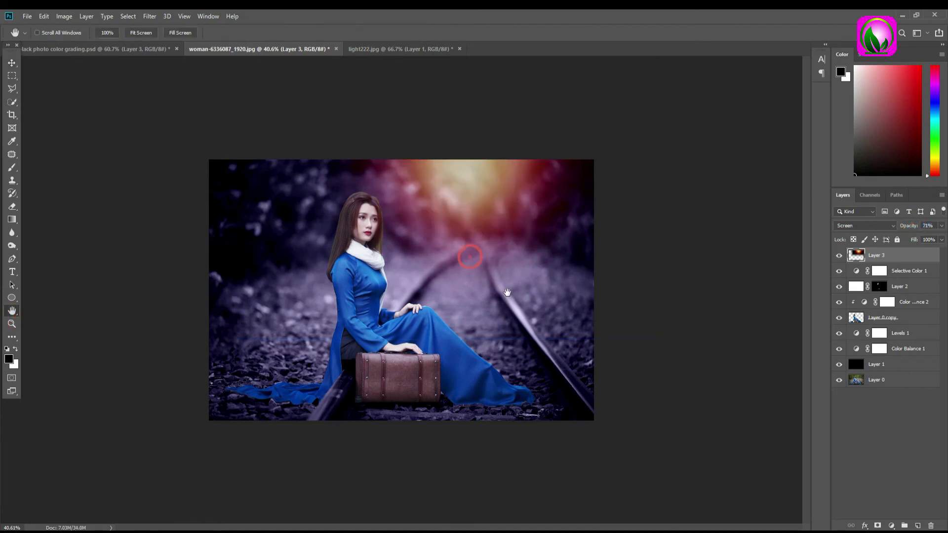
{"action": "left_click", "coordinate": [11, 323]}
{"action": "left_click_drag", "start_coordinate": [416, 216], "coordinate": [429, 230]}
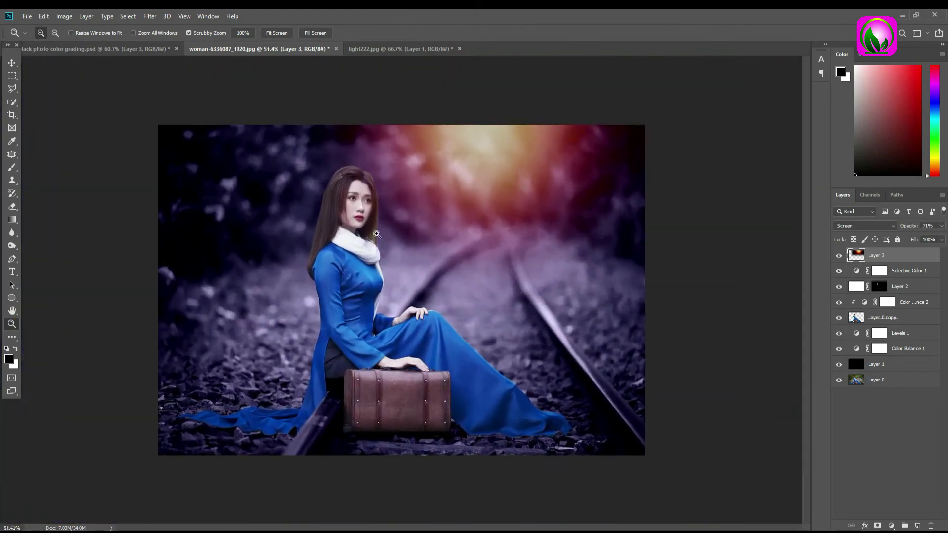
Add a Selective Color layer: Reds Cyan +15, Magenta +23, Yellow +20; Cyans Cyan +20
{"action": "left_click", "coordinate": [892, 524]}
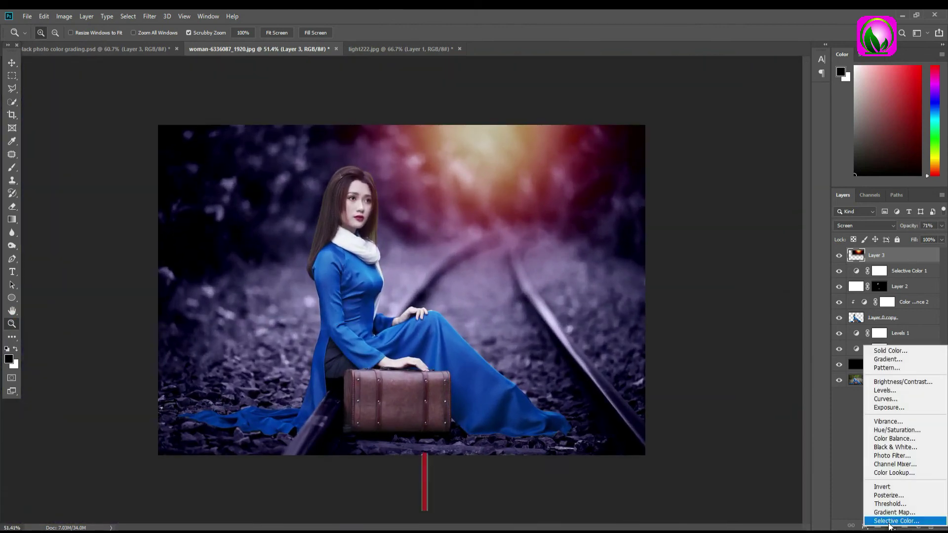
{"action": "left_click", "coordinate": [889, 516]}
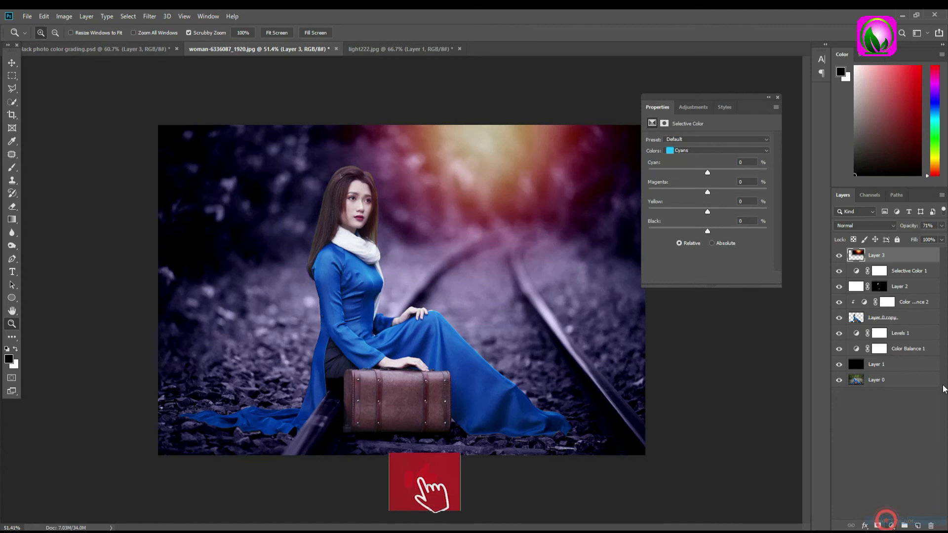
{"action": "left_click", "coordinate": [692, 151]}
{"action": "left_click", "coordinate": [686, 159]}
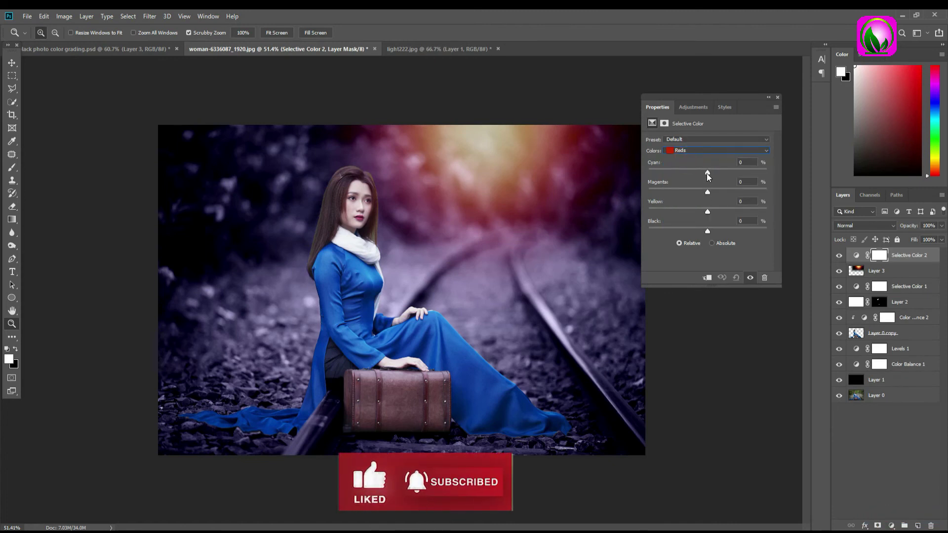
{"action": "mouse_move", "coordinate": [708, 192]}
{"action": "left_mouse_down"}
{"action": "mouse_move", "coordinate": [720, 192]}
{"action": "mouse_move", "coordinate": [720, 212]}
{"action": "left_mouse_up"}
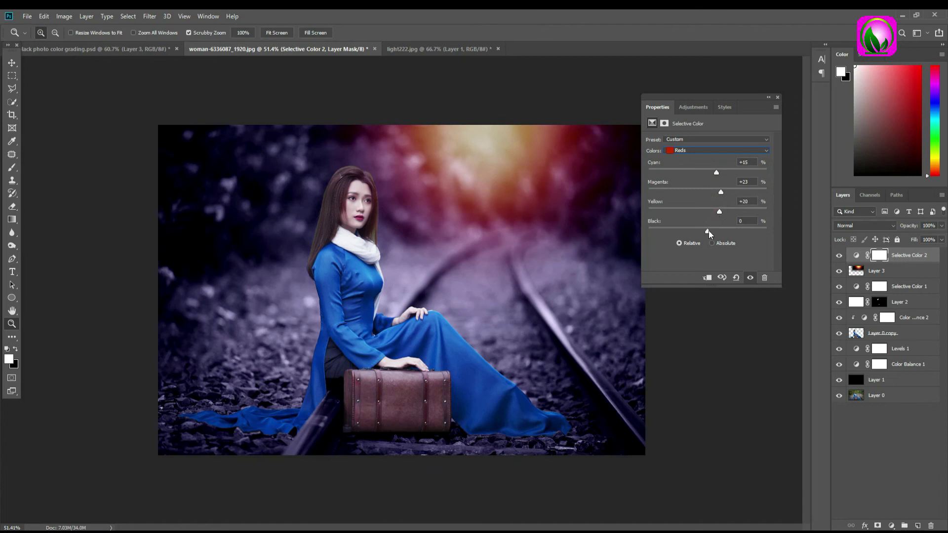
{"action": "left_click", "coordinate": [707, 151]}
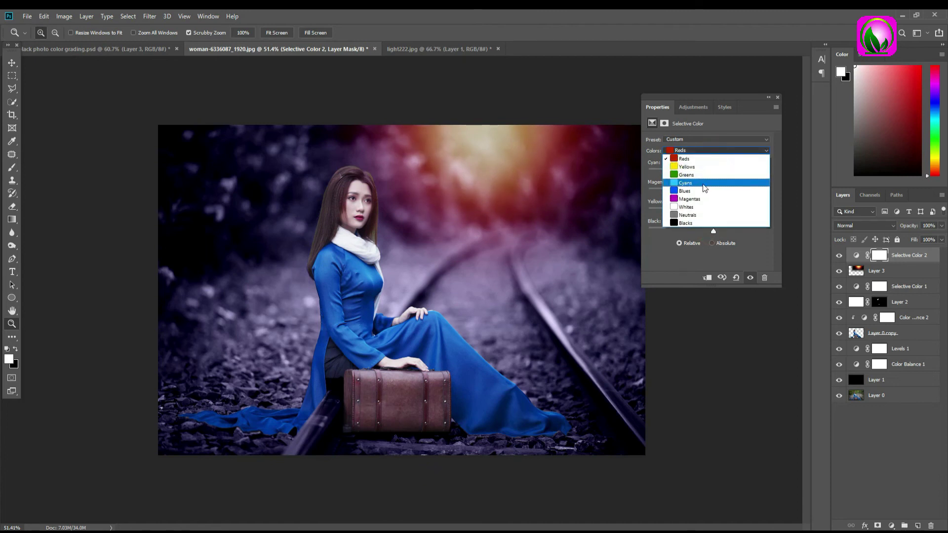
{"action": "left_click", "coordinate": [689, 185]}
{"action": "mouse_move", "coordinate": [709, 174]}
{"action": "left_mouse_down"}
{"action": "mouse_move", "coordinate": [719, 172]}
{"action": "mouse_move", "coordinate": [711, 216]}
{"action": "left_mouse_up"}
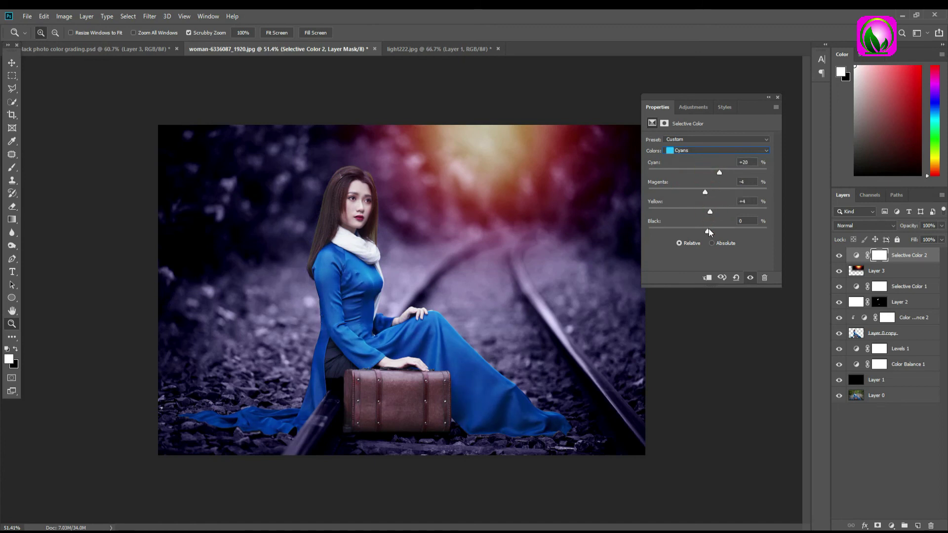
Add a Color Balance layer with midtones set to -7, +10, +14
{"action": "left_click", "coordinate": [778, 97]}
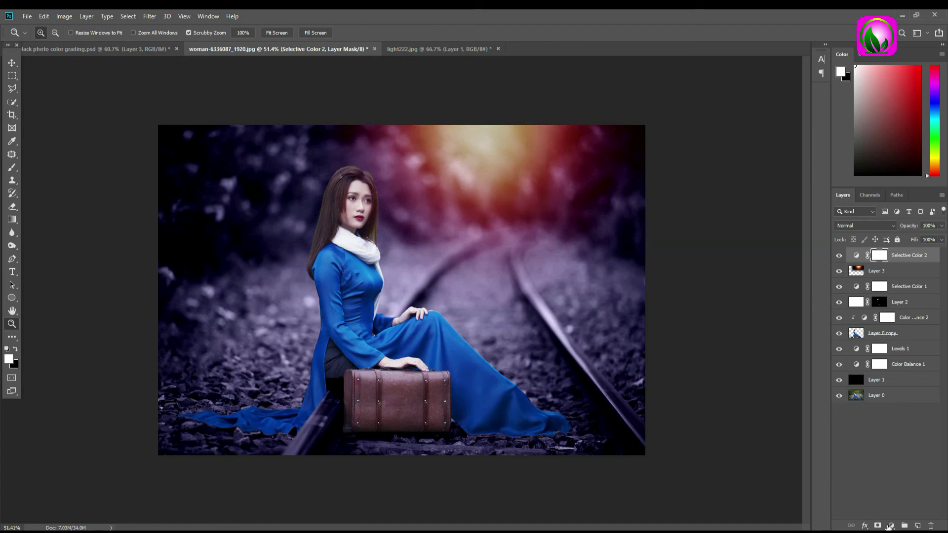
{"action": "left_click", "coordinate": [891, 525]}
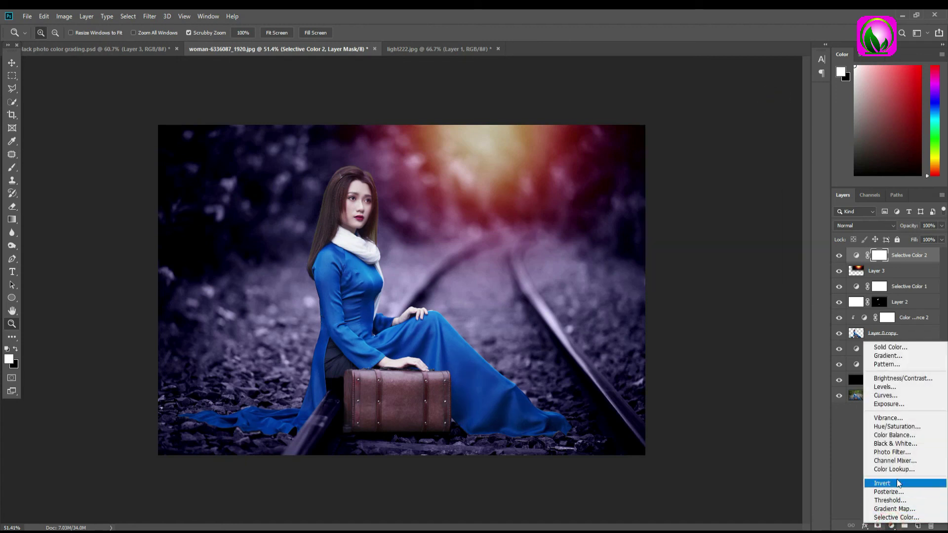
{"action": "left_click", "coordinate": [895, 435]}
{"action": "left_click_drag", "start_coordinate": [694, 164], "coordinate": [691, 163]}
{"action": "left_click_drag", "start_coordinate": [694, 195], "coordinate": [701, 178]}
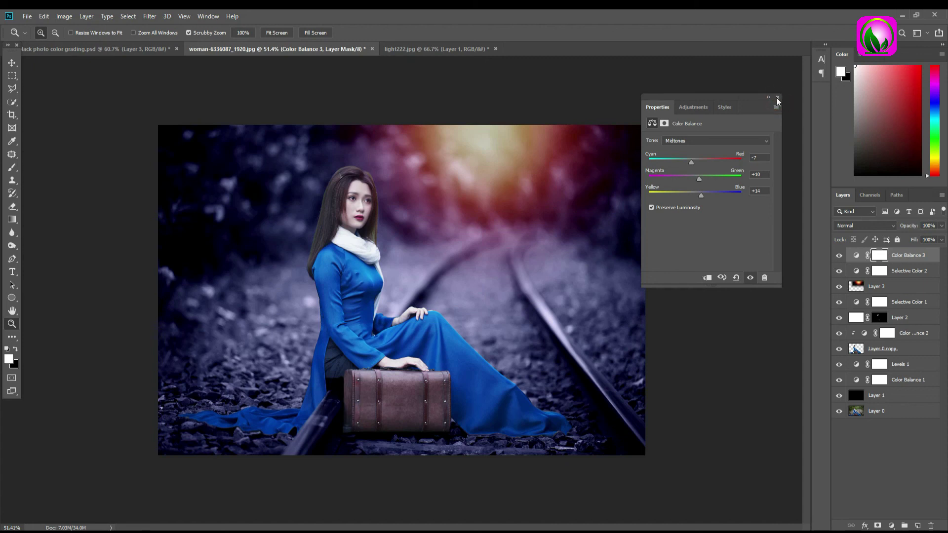
Alt-click Layer 0's visibility repeatedly to compare the original photo against the grade
{"action": "left_click", "coordinate": [838, 413], "text": "alt"}
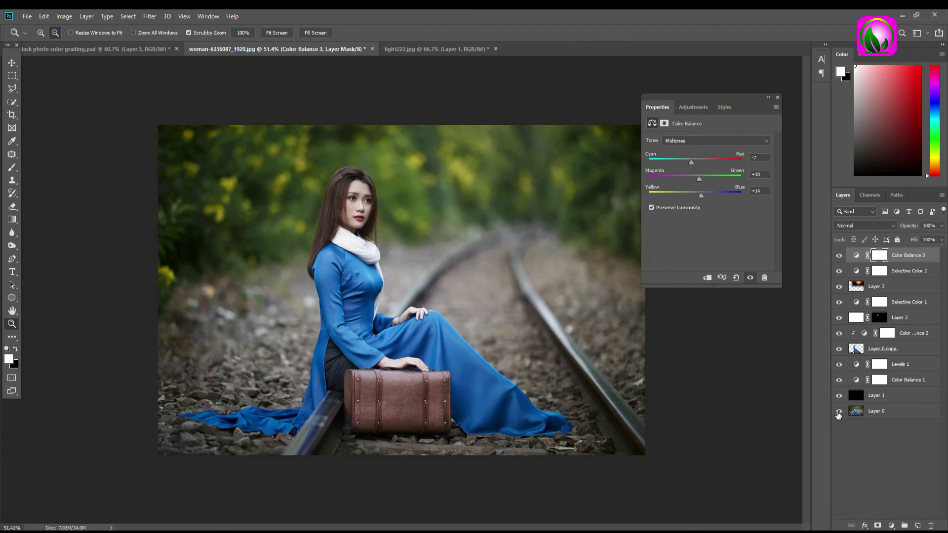
{"action": "left_click", "coordinate": [838, 412], "text": "alt"}
{"action": "left_click", "coordinate": [838, 412], "text": "alt"}
{"action": "left_click", "coordinate": [838, 413], "text": "alt"}
{"action": "left_click", "coordinate": [837, 412], "text": "alt"}
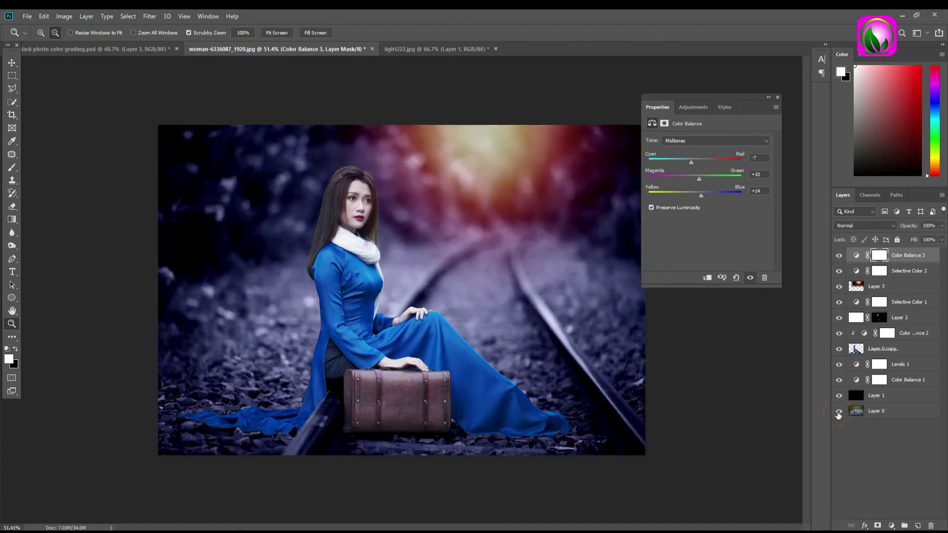
{"action": "left_click", "coordinate": [779, 98]}
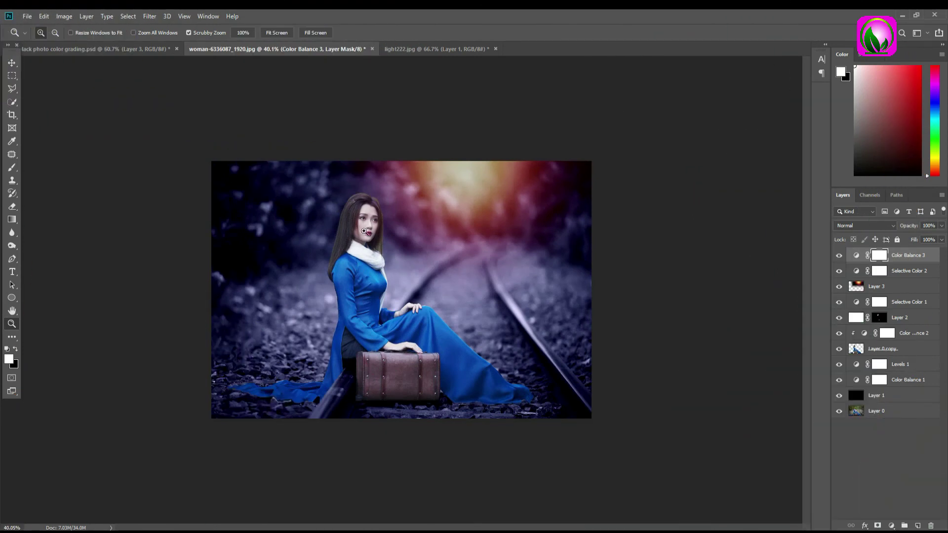
{"action": "mouse_move", "coordinate": [364, 231]}
{"action": "left_mouse_down"}
{"action": "mouse_move", "coordinate": [418, 251]}
{"action": "mouse_move", "coordinate": [374, 259]}
{"action": "mouse_move", "coordinate": [387, 222]}
{"action": "mouse_move", "coordinate": [370, 216]}
{"action": "left_mouse_up"}
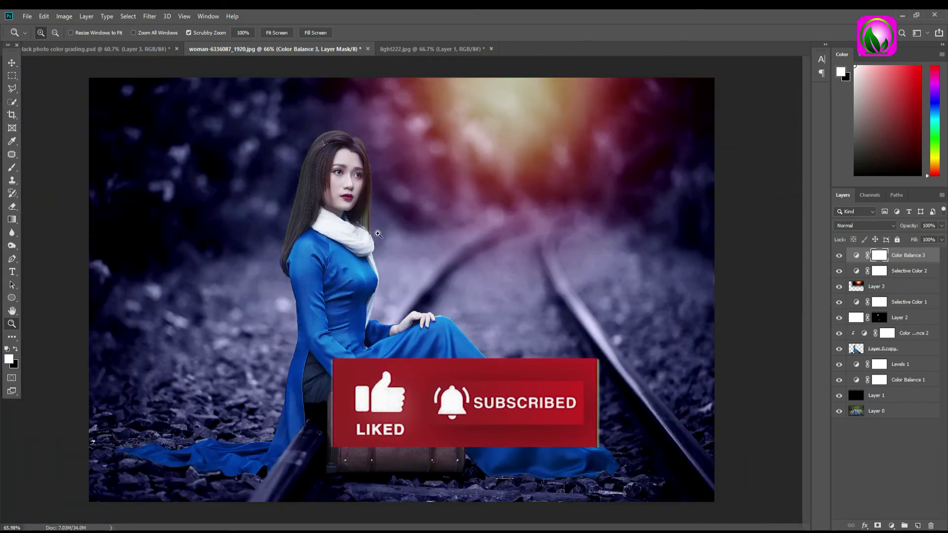
{"action": "left_click_drag", "start_coordinate": [371, 216], "coordinate": [419, 273]}
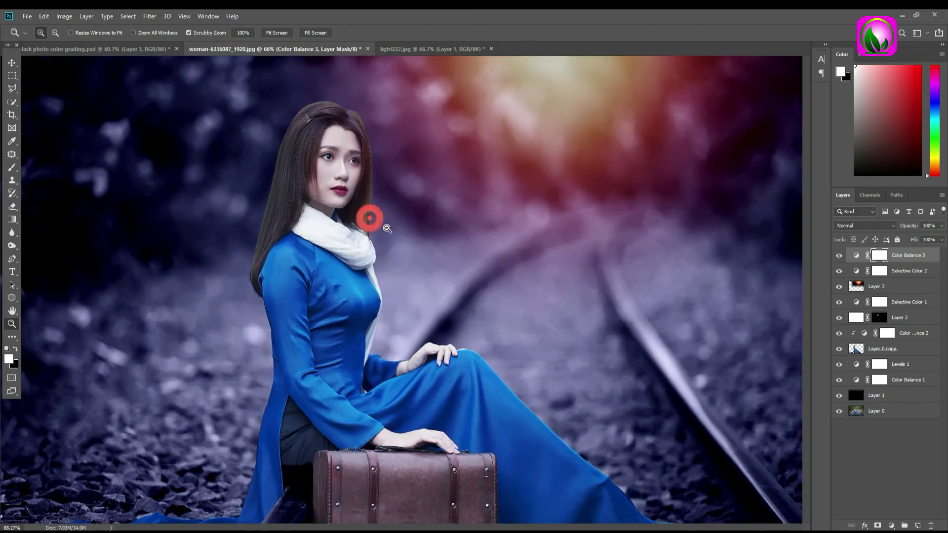
{"action": "mouse_move", "coordinate": [383, 216]}
{"action": "left_mouse_down"}
{"action": "mouse_move", "coordinate": [420, 237]}
{"action": "mouse_move", "coordinate": [389, 239]}
{"action": "mouse_move", "coordinate": [407, 236]}
{"action": "mouse_move", "coordinate": [396, 225]}
{"action": "mouse_move", "coordinate": [370, 226]}
{"action": "left_mouse_up"}
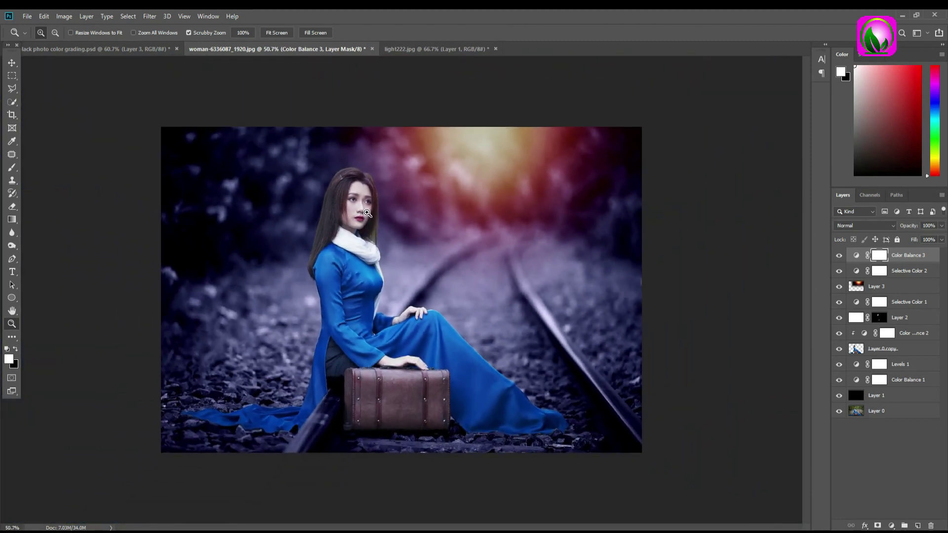
{"action": "left_click_drag", "start_coordinate": [373, 221], "coordinate": [392, 230]}
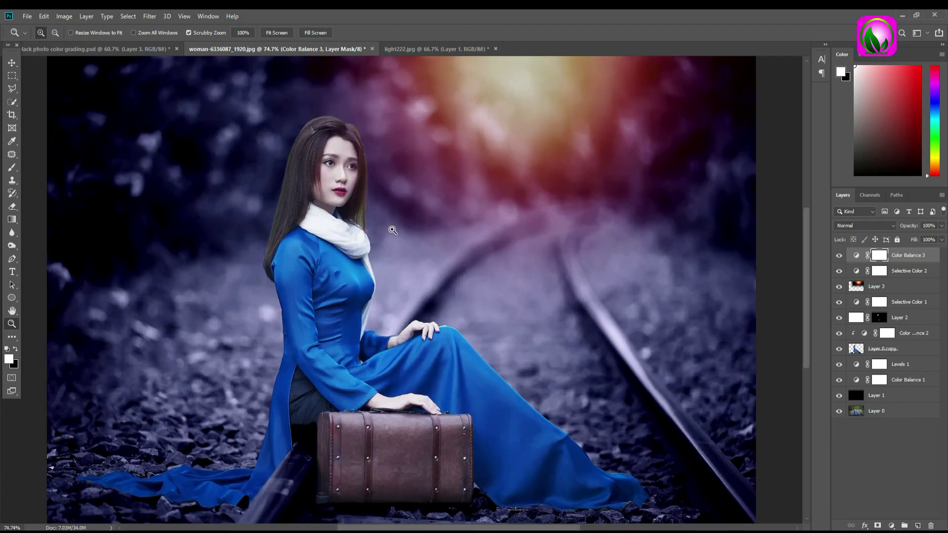